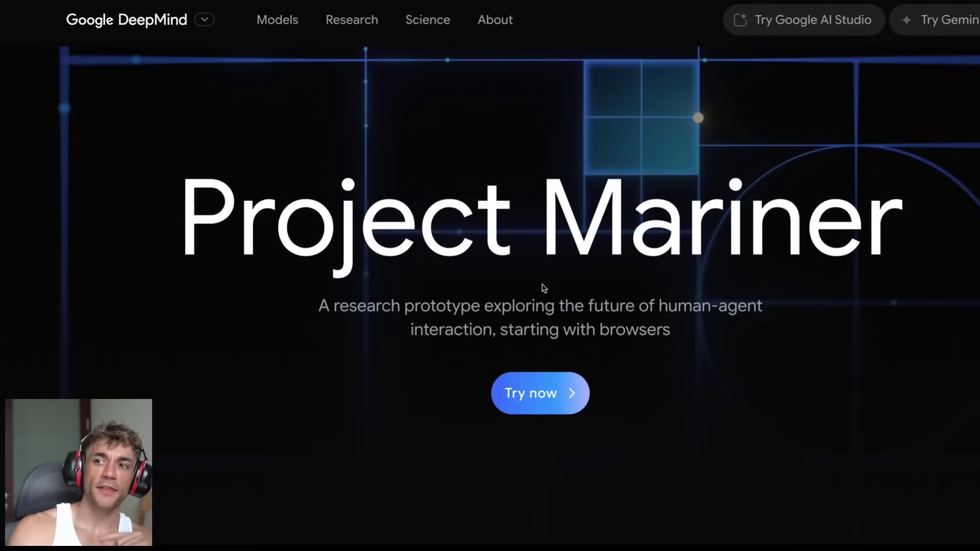
# Scroll the Project Mariner page down to the goulash-ingredients shopping demo in Overview
pyautogui.scroll(-4, 575, 262)
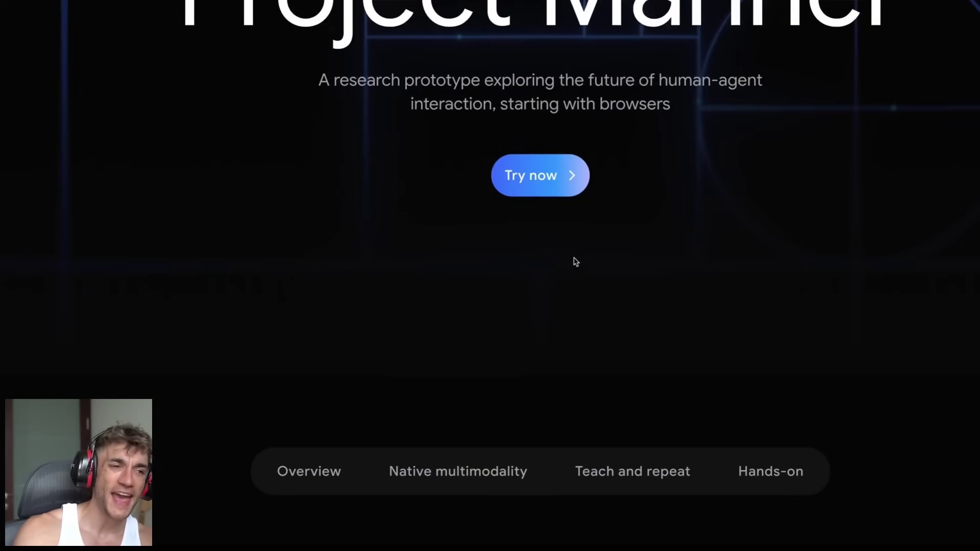
pyautogui.scroll(-10, 576, 262)
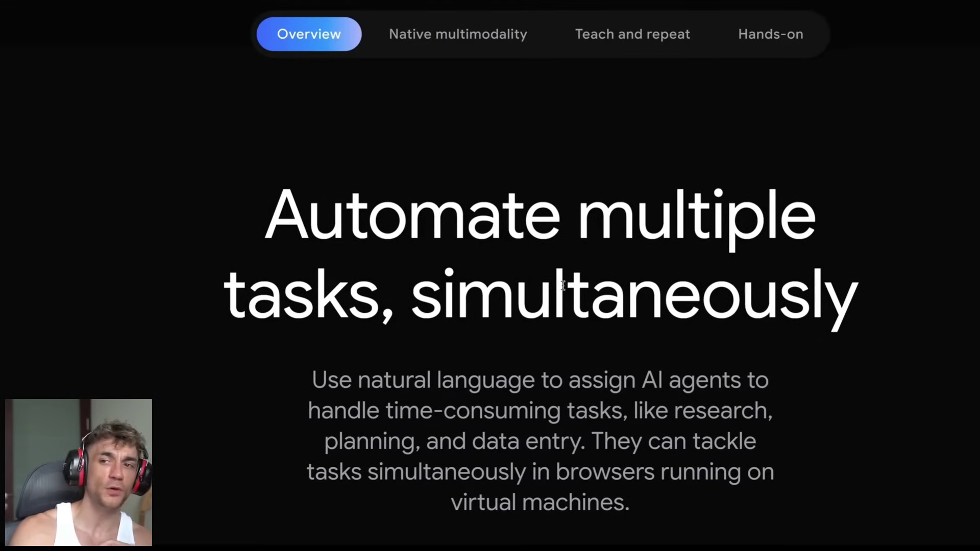
pyautogui.scroll(-2, 561, 280)
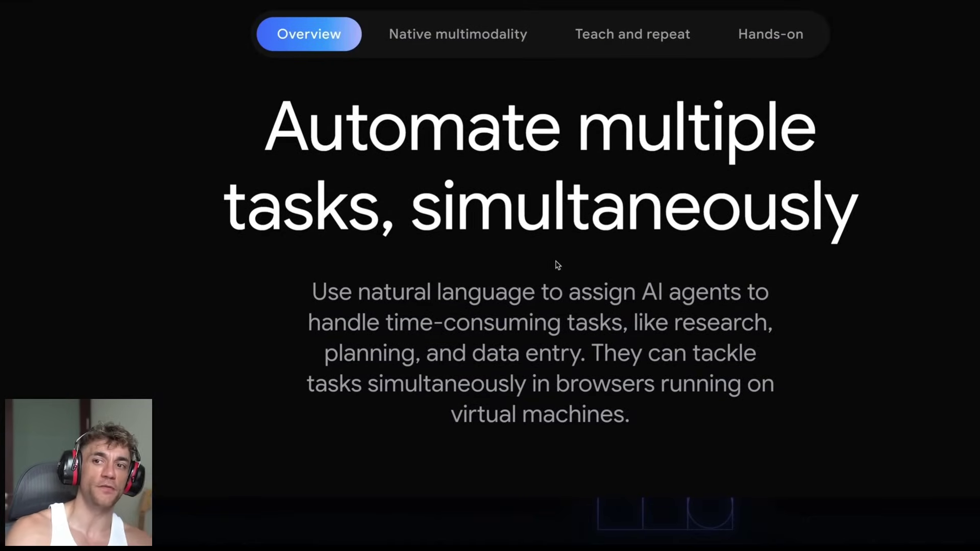
pyautogui.scroll(-1, 557, 265)
pyautogui.scroll(-1, 546, 284)
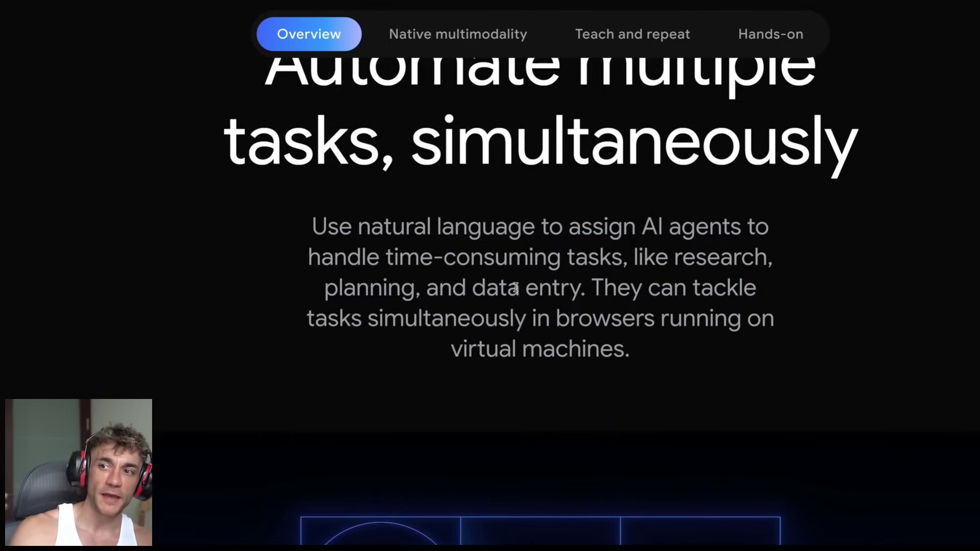
pyautogui.scroll(-2, 516, 287)
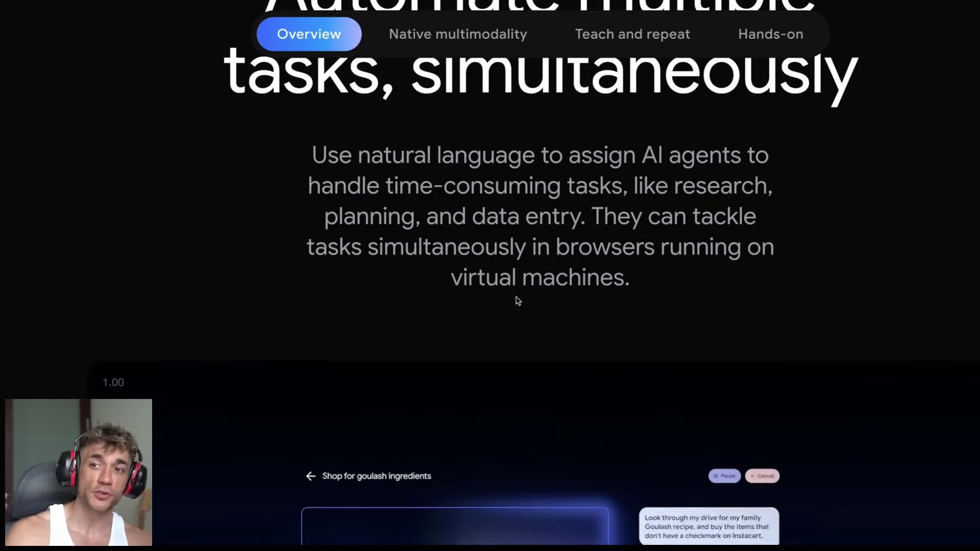
pyautogui.scroll(-5, 549, 243)
pyautogui.scroll(-2, 551, 232)
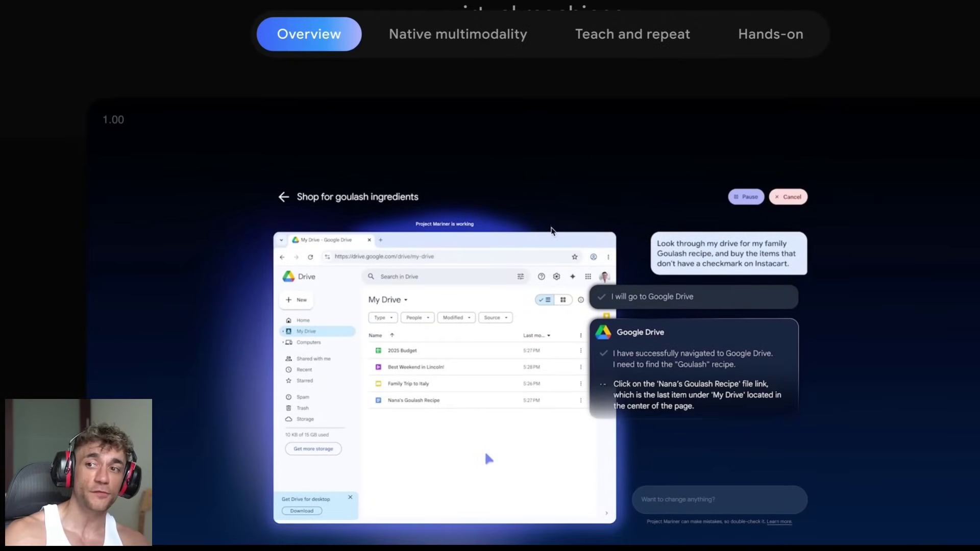
pyautogui.scroll(-3, 550, 232)
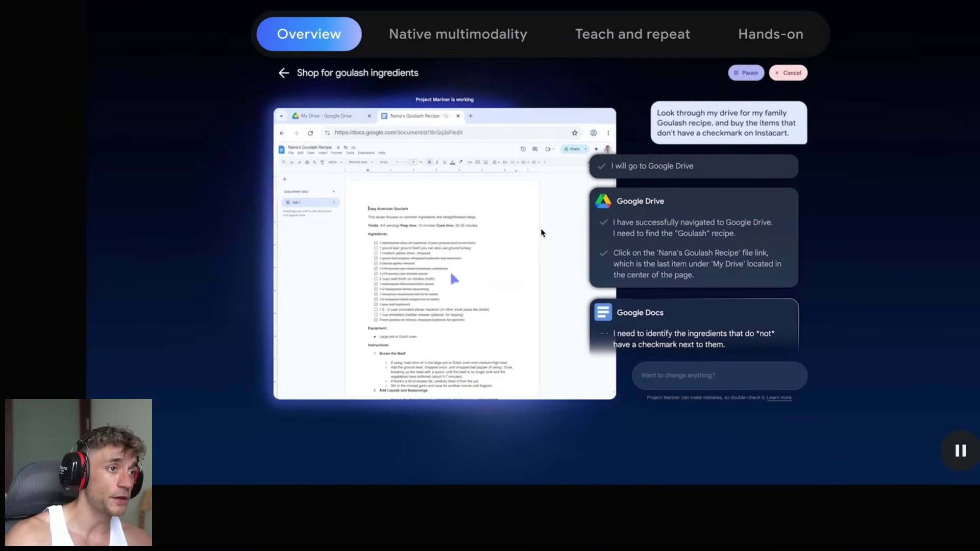
pyautogui.scroll(-2, 542, 233)
# Highlight the Project Mariner heading and both subtitle lines while reading
pyautogui.scroll(-5, 495, 193)
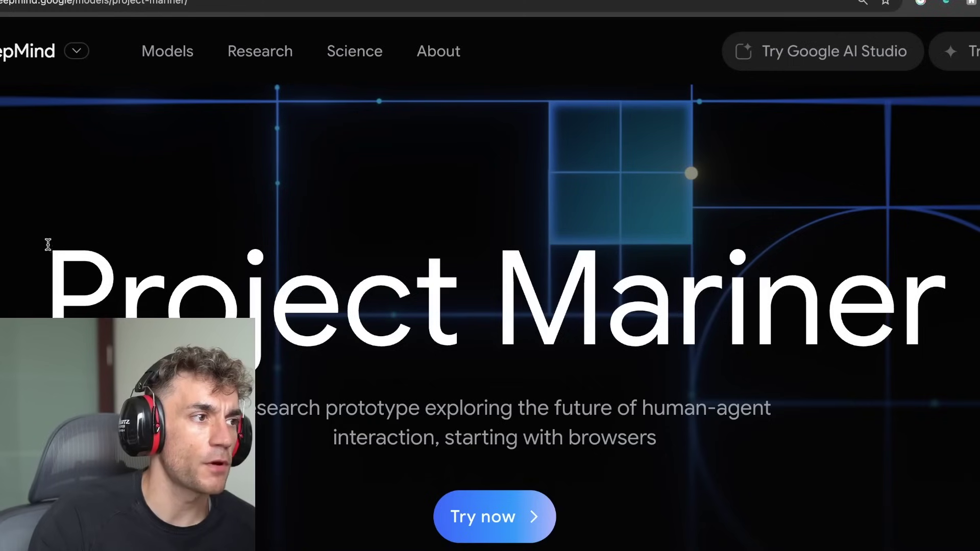
pyautogui.moveTo(43, 245); pyautogui.dragTo(944, 358)
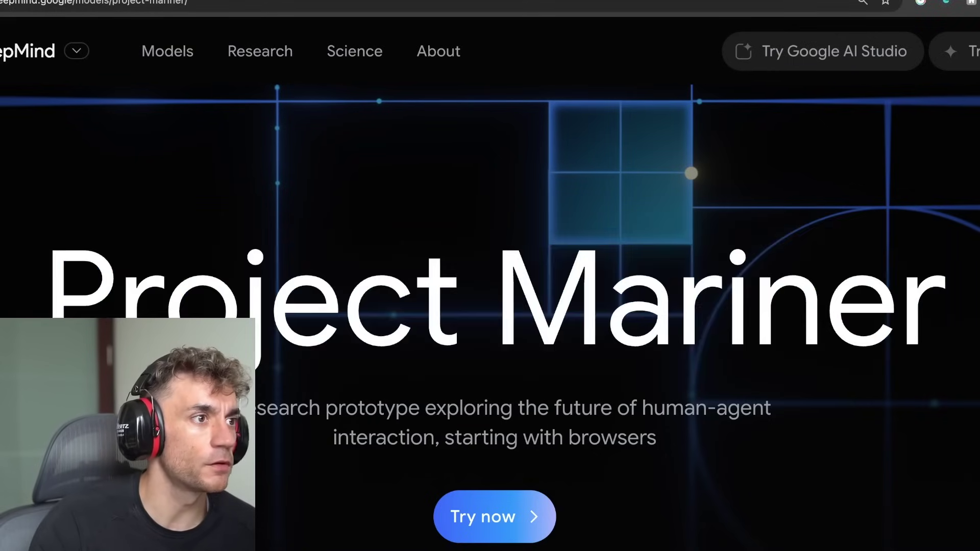
pyautogui.scroll(-1, 417, 264)
pyautogui.moveTo(255, 350); pyautogui.dragTo(597, 356)
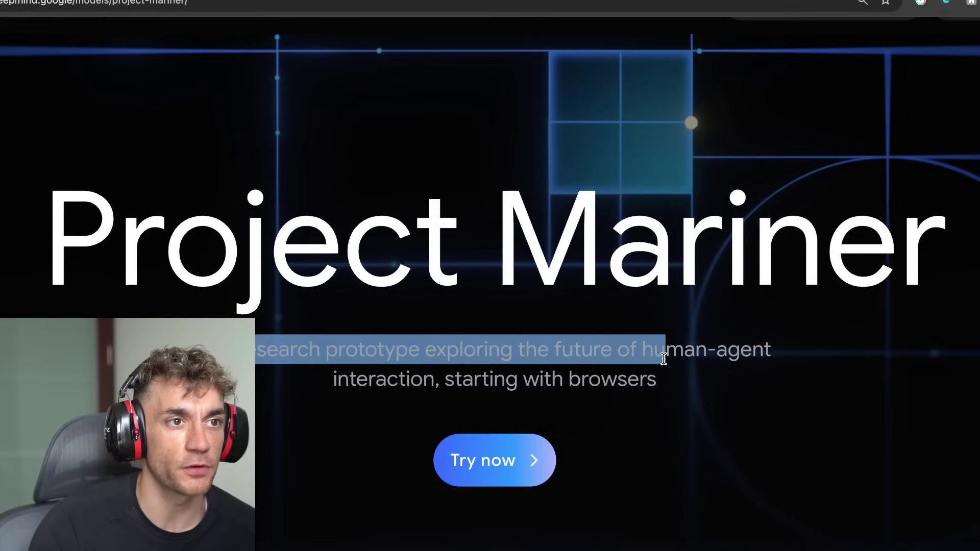
pyautogui.moveTo(663, 359); pyautogui.dragTo(709, 402)
pyautogui.scroll(-10, 461, 266)
# Highlight the 'Automate multiple tasks' heading, then clear the highlight
pyautogui.scroll(4, 491, 228)
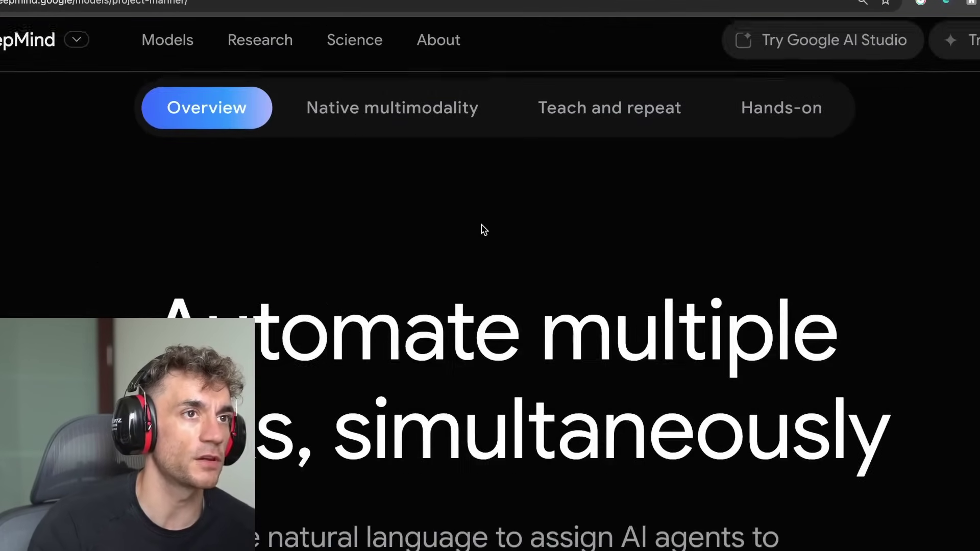
pyautogui.scroll(-1, 481, 228)
pyautogui.moveTo(137, 263); pyautogui.dragTo(921, 354)
pyautogui.scroll(10, 365, 300)
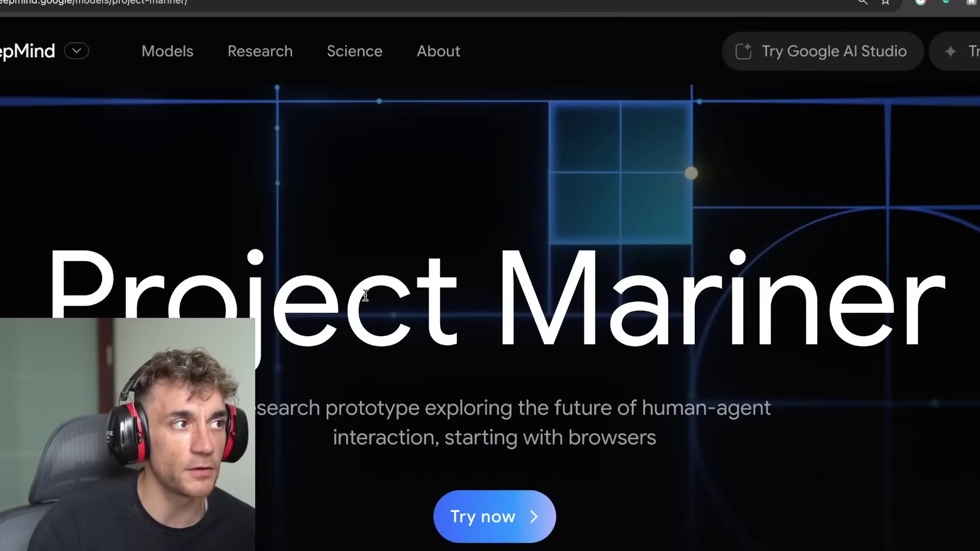
pyautogui.scroll(-10, 391, 297)
pyautogui.scroll(-4, 420, 325)
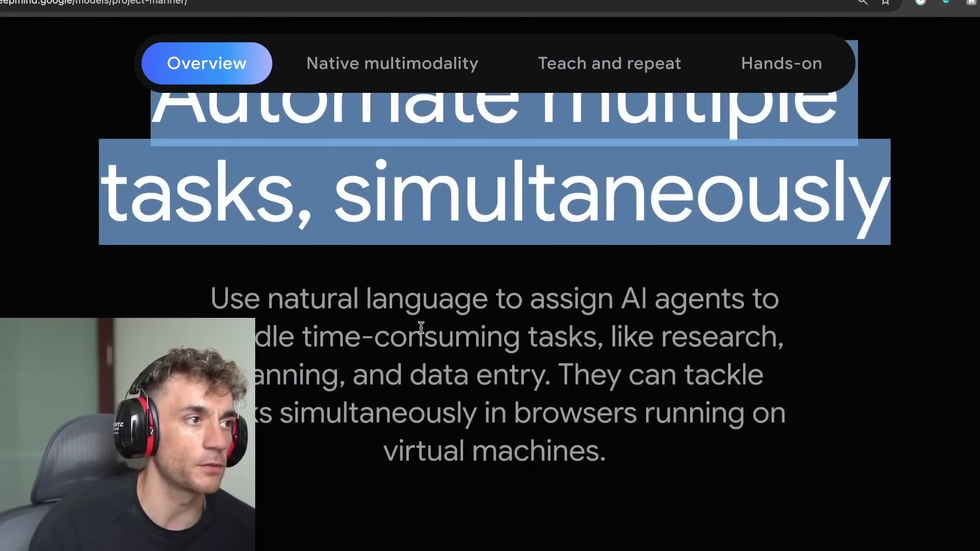
pyautogui.click(395, 331)
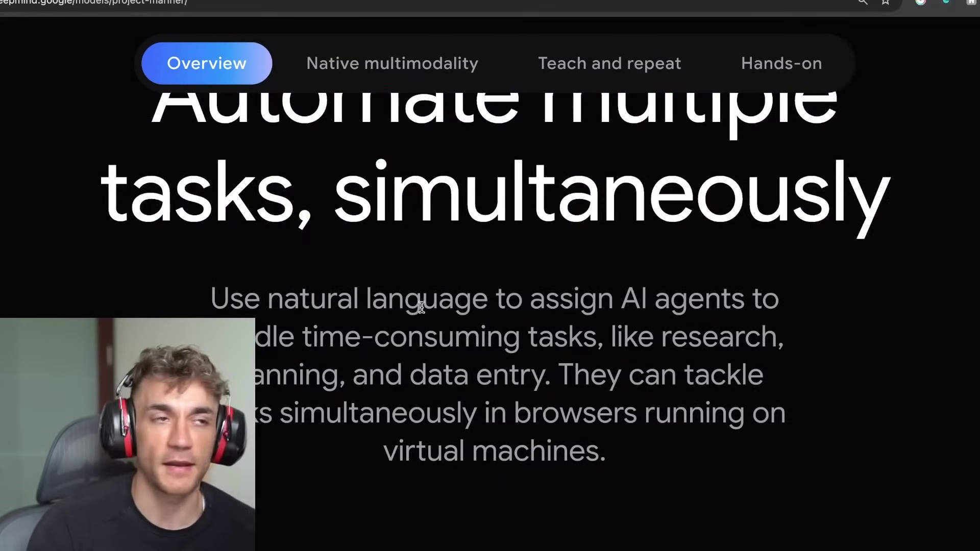
# Highlight and clear the Overview paragraph, then scroll past the demo video
pyautogui.scroll(3, 421, 307)
pyautogui.moveTo(214, 467); pyautogui.dragTo(591, 530)
pyautogui.click(613, 546)
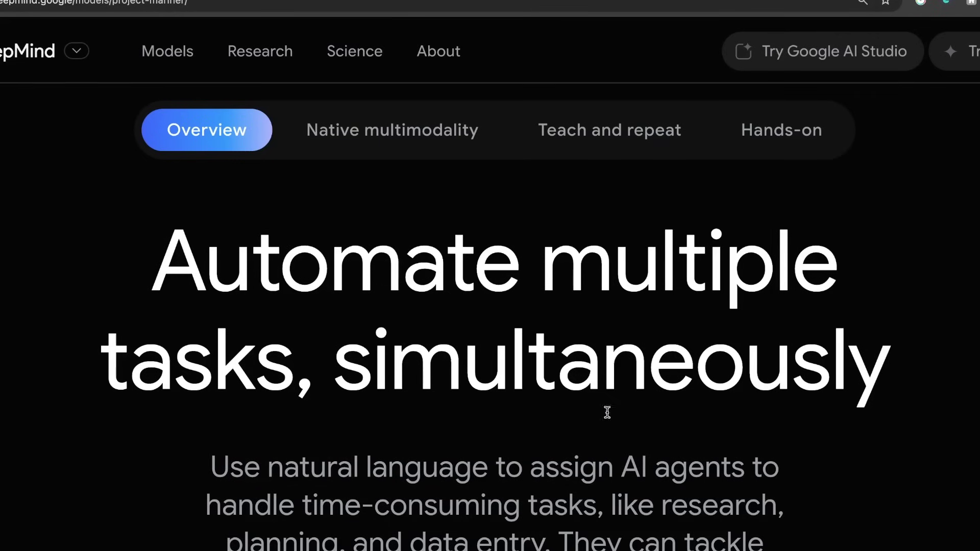
pyautogui.scroll(-12, 490, 306)
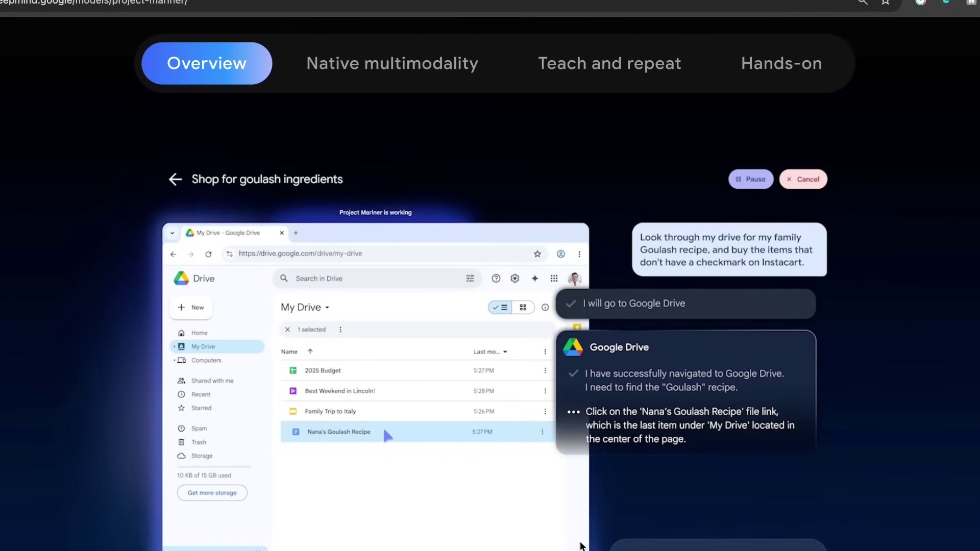
pyautogui.scroll(-1, 582, 545)
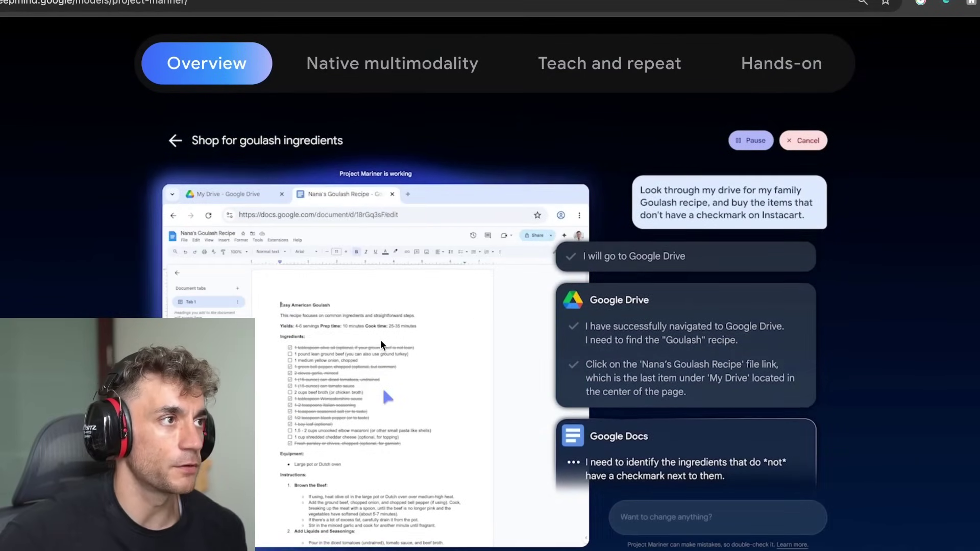
pyautogui.scroll(4, 657, 359)
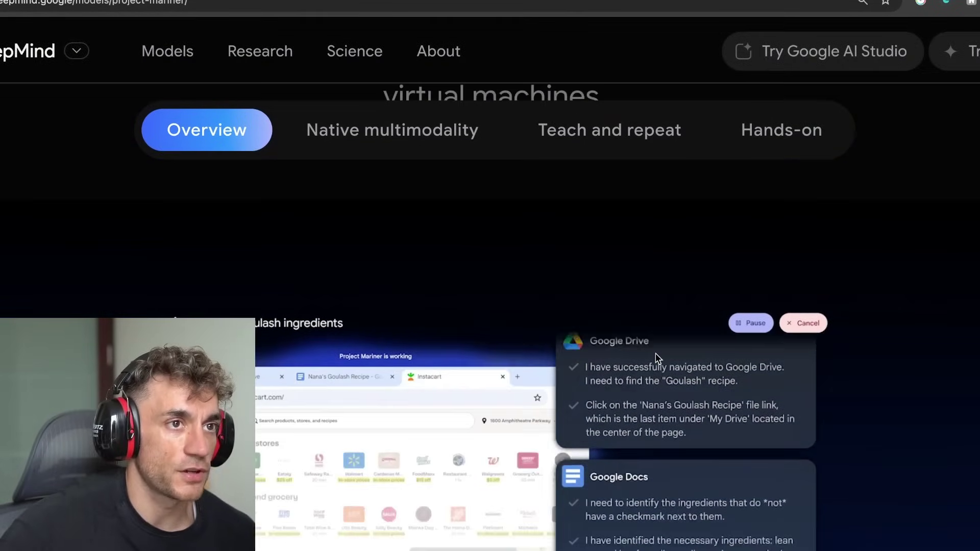
pyautogui.scroll(-3, 657, 359)
pyautogui.scroll(-1, 657, 359)
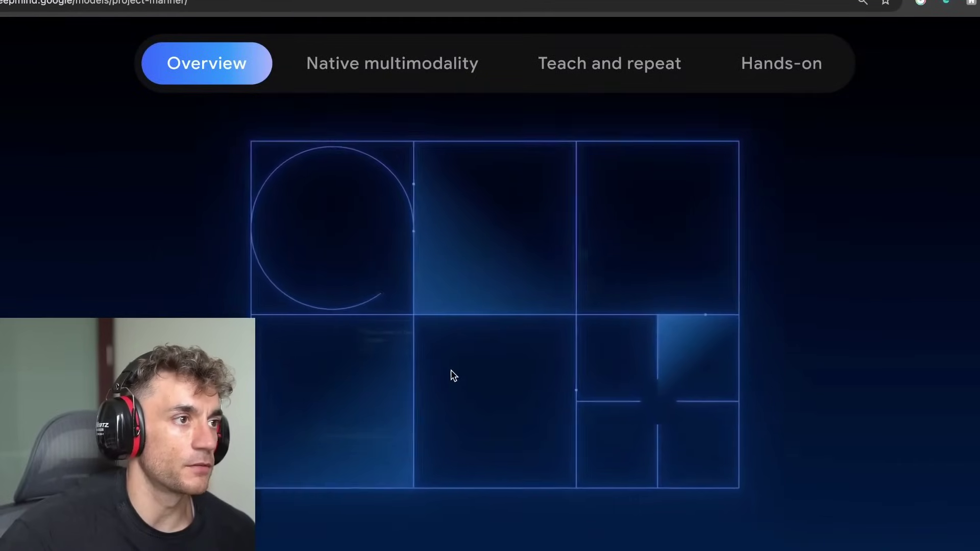
pyautogui.scroll(1, 478, 333)
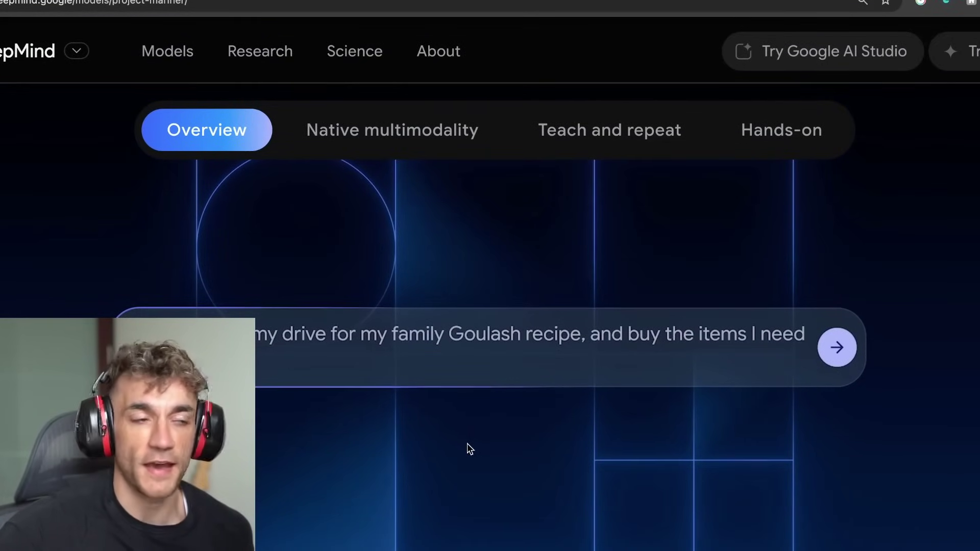
pyautogui.scroll(-6, 459, 481)
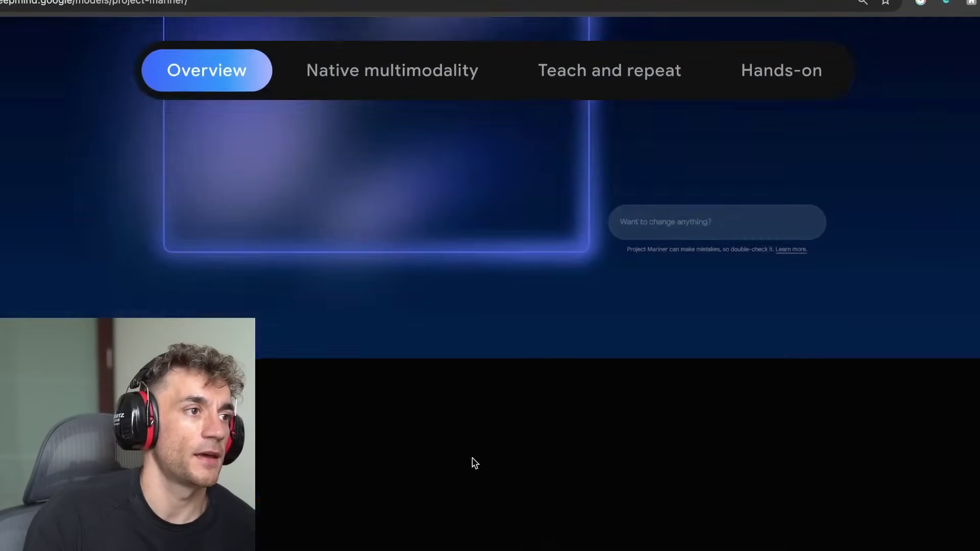
# Highlight the Multimodal reasoning heading and paragraph while reading, clearing it between passes
pyautogui.scroll(-5, 481, 471)
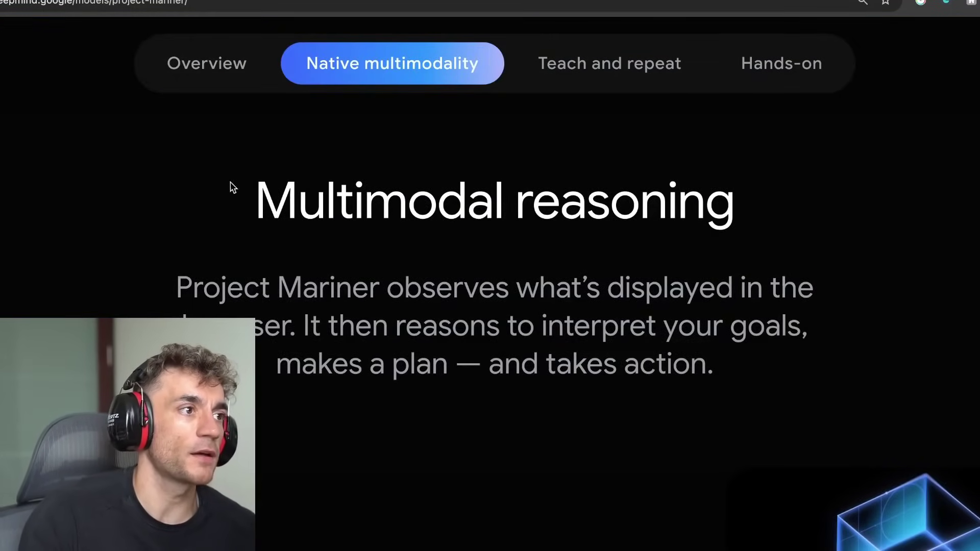
pyautogui.moveTo(231, 186); pyautogui.dragTo(892, 343)
pyautogui.click(530, 313)
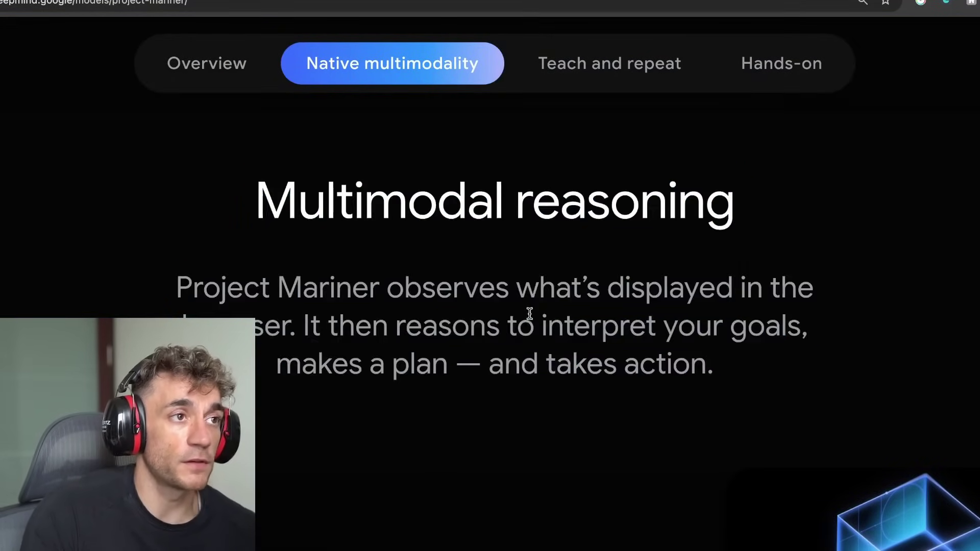
pyautogui.moveTo(293, 195); pyautogui.dragTo(733, 367)
pyautogui.click(681, 355)
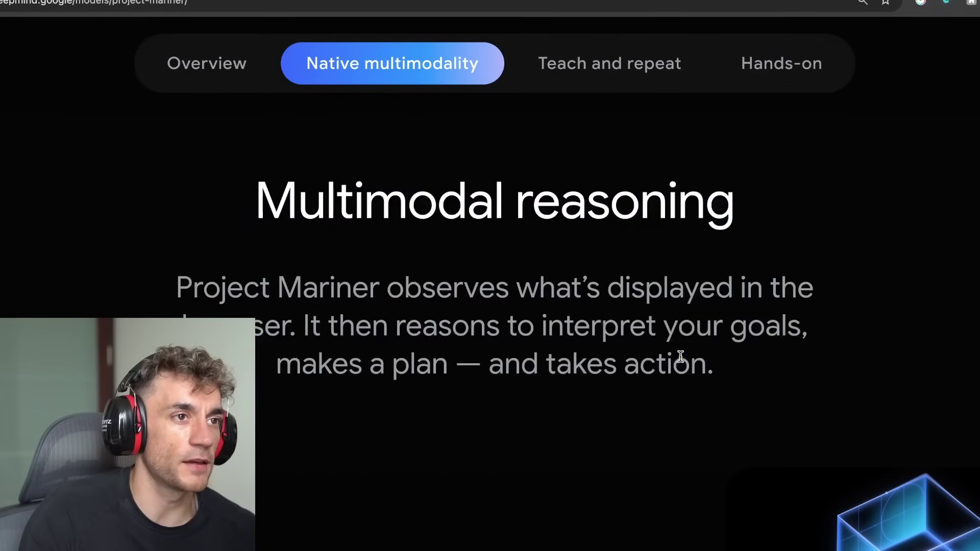
pyautogui.moveTo(181, 284); pyautogui.dragTo(768, 385)
# Highlight and clear the Plans and Acts card text
pyautogui.scroll(-10, 610, 387)
pyautogui.scroll(-3, 585, 398)
pyautogui.moveTo(15, 225); pyautogui.dragTo(765, 357)
pyautogui.click(717, 409)
# Scroll further down, then switch to the Skool lesson listing the test prompts
pyautogui.scroll(-1, 718, 409)
pyautogui.scroll(-1, 490, 259)
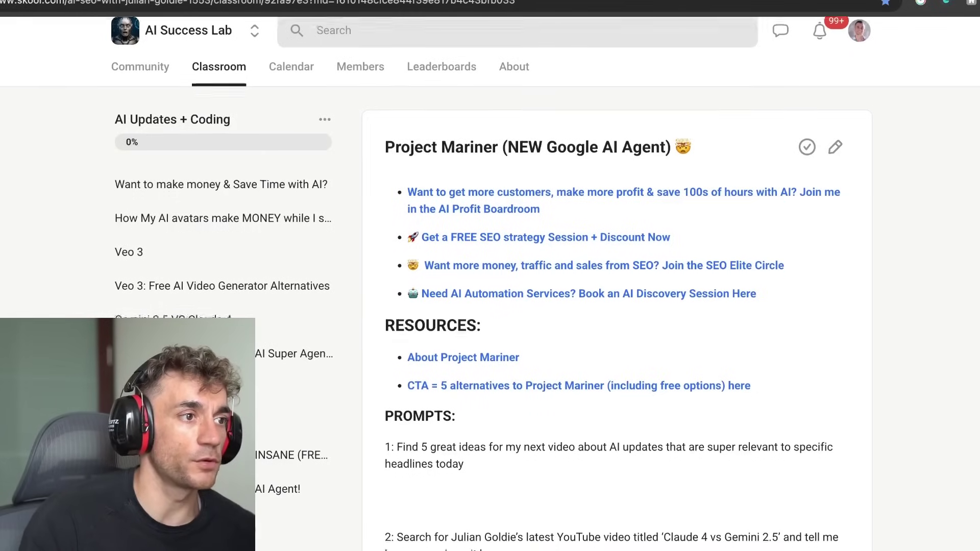
pyautogui.scroll(-4, 796, 534)
pyautogui.press('super+plus')
pyautogui.press('super+plus')
pyautogui.press('super+plus')
pyautogui.scroll(-3, 791, 500)
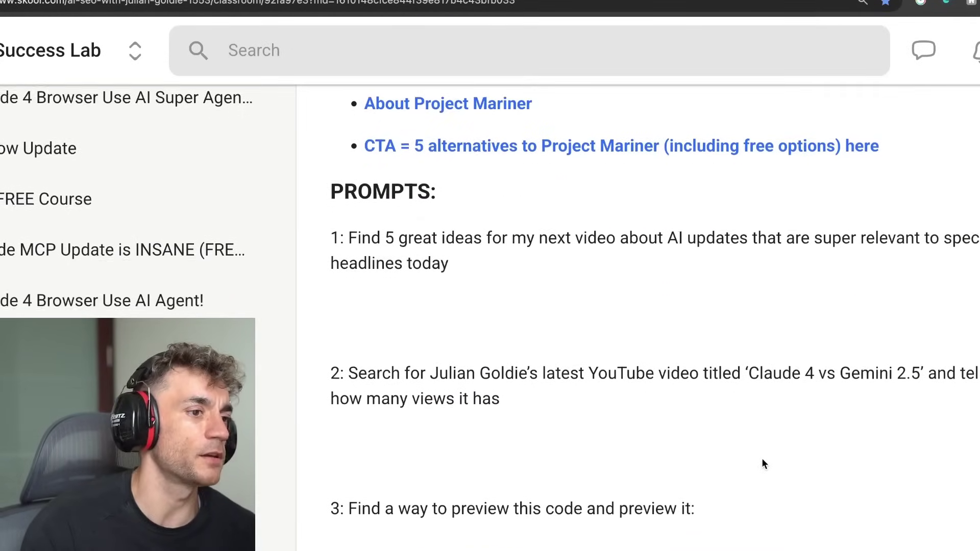
pyautogui.scroll(-1, 762, 460)
pyautogui.moveTo(308, 130); pyautogui.dragTo(466, 175)
pyautogui.click(422, 188)
pyautogui.tripleClick(421, 185)
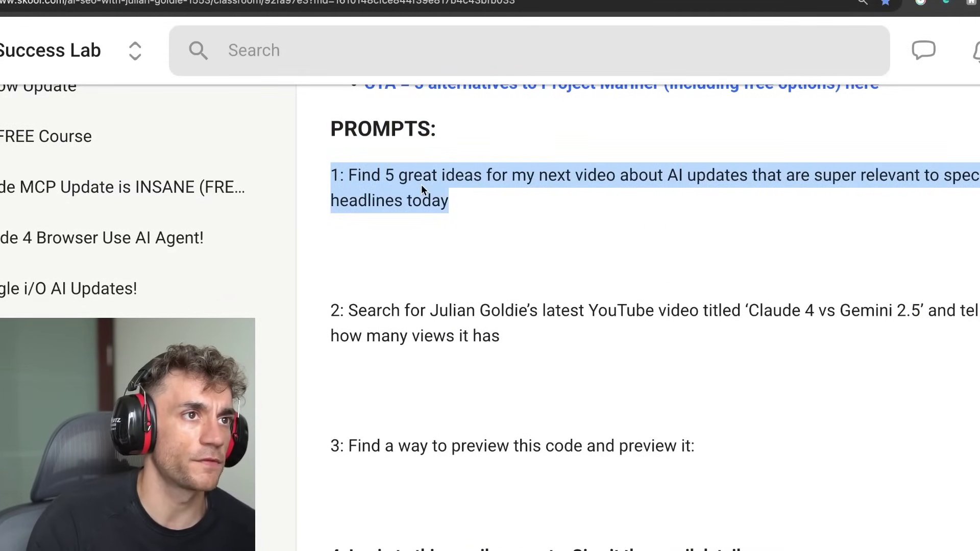
pyautogui.tripleClick(522, 307)
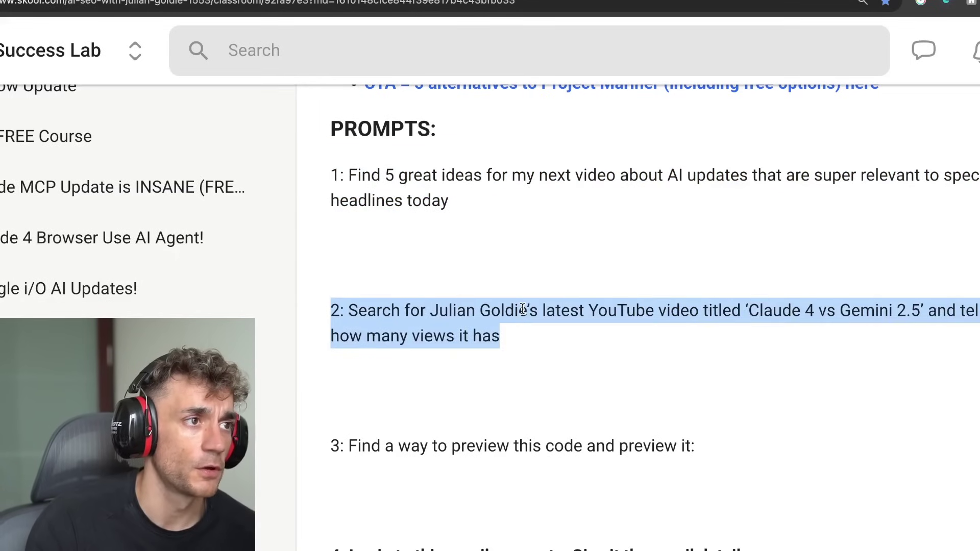
pyautogui.tripleClick(565, 446)
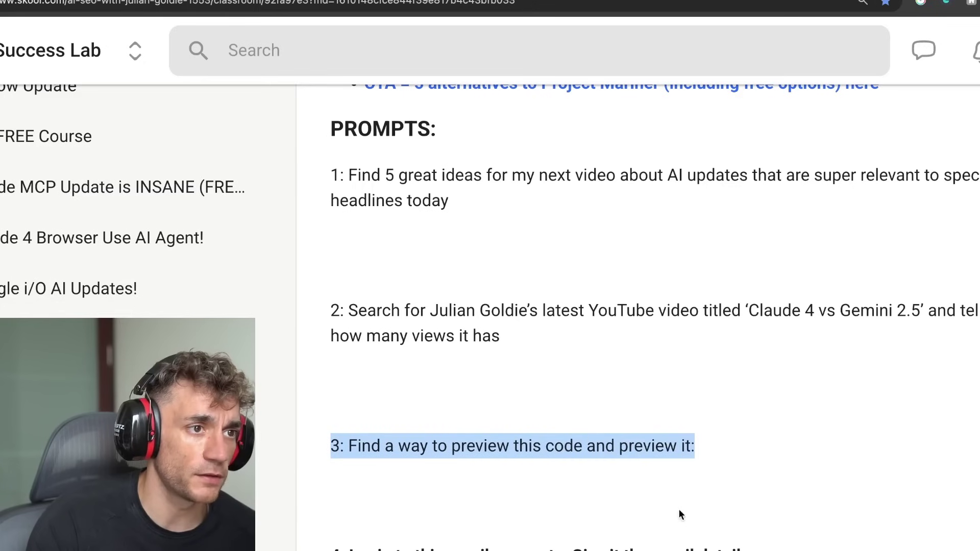
pyautogui.scroll(-3, 673, 467)
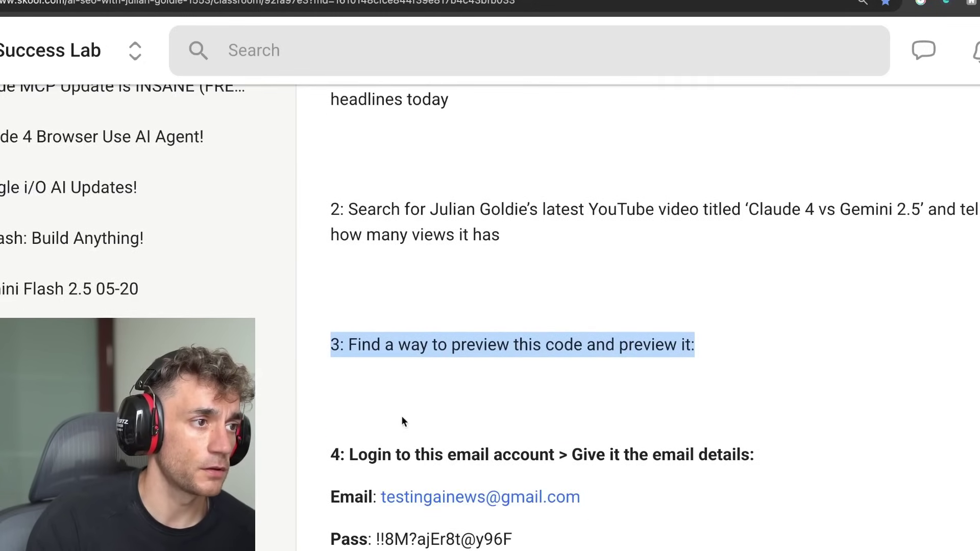
pyautogui.moveTo(332, 442); pyautogui.dragTo(515, 540)
pyautogui.scroll(-5, 698, 529)
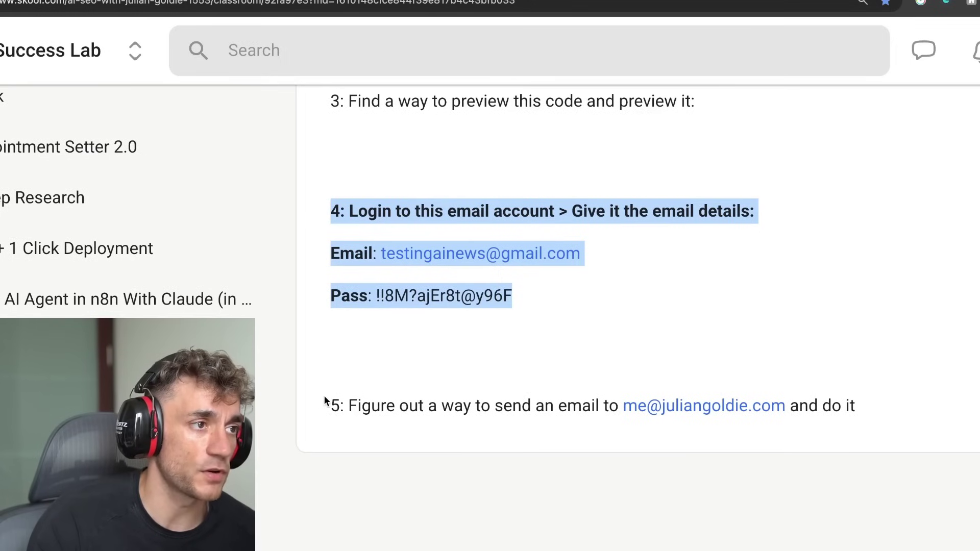
pyautogui.moveTo(325, 400); pyautogui.dragTo(856, 406)
pyautogui.scroll(12, 669, 413)
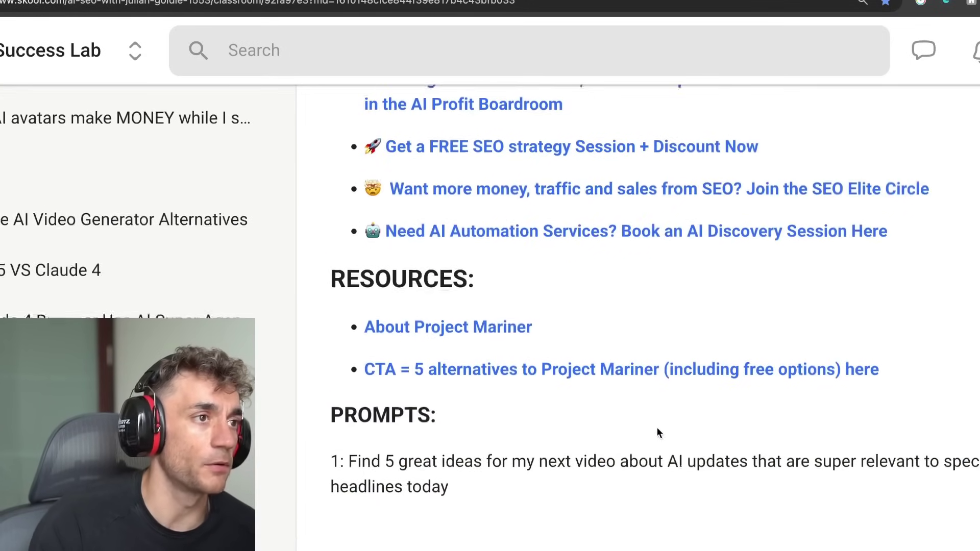
pyautogui.scroll(-2, 651, 438)
pyautogui.scroll(-2, 647, 447)
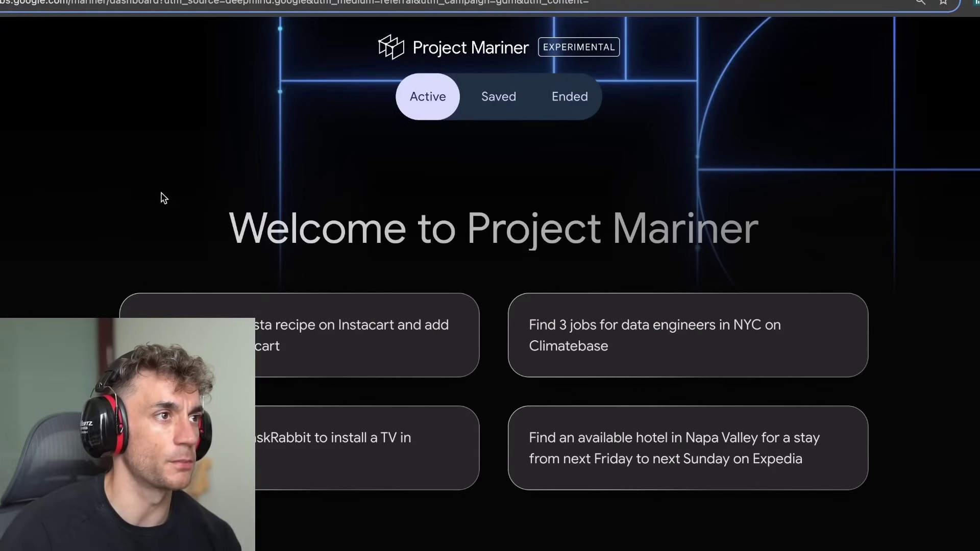
# Check the Saved and Ended task lists, then return to the Active tasks dashboard
pyautogui.moveTo(162, 204); pyautogui.dragTo(957, 216)
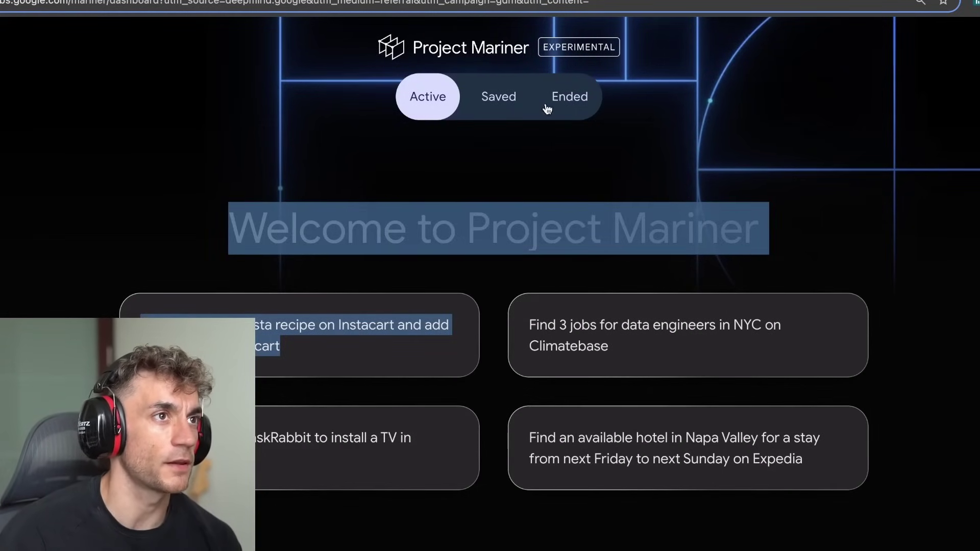
pyautogui.click(510, 94)
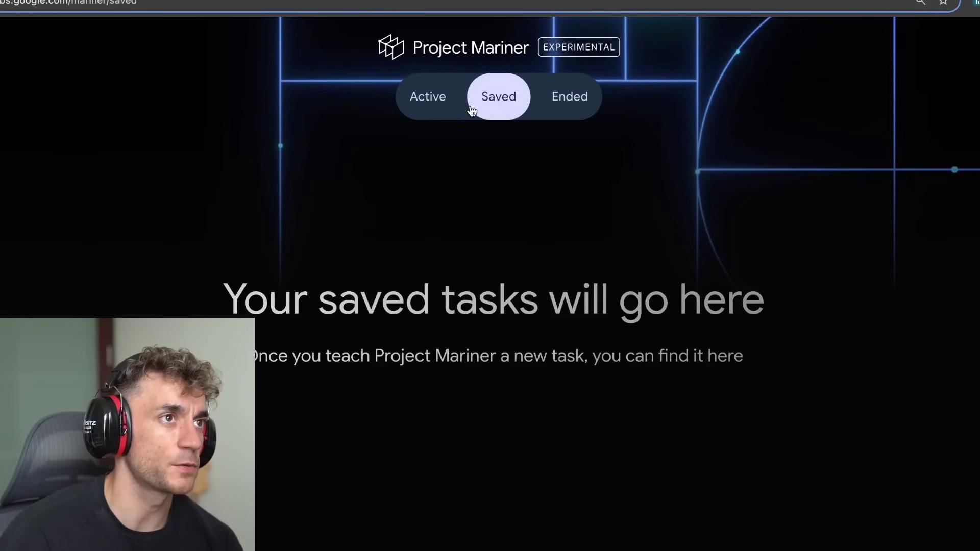
pyautogui.click(552, 105)
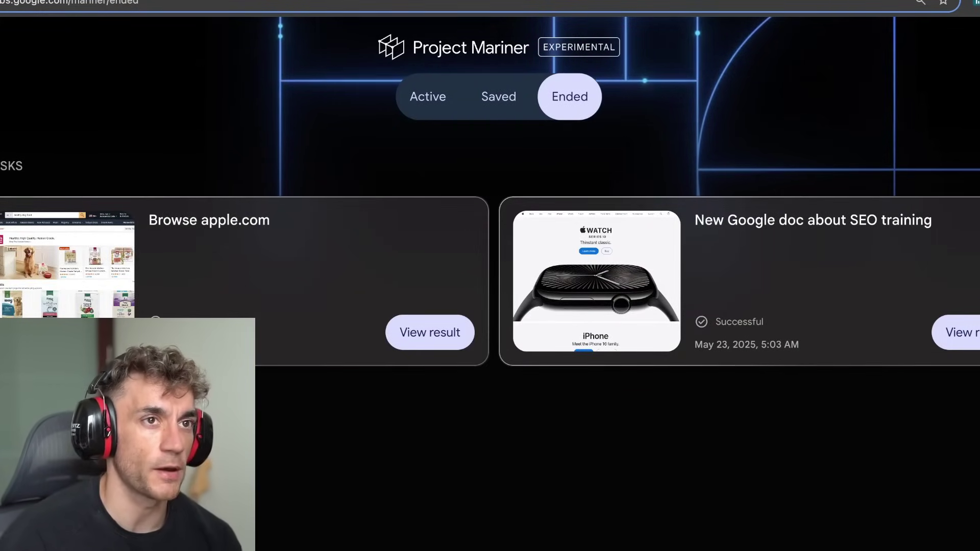
pyautogui.click(418, 99)
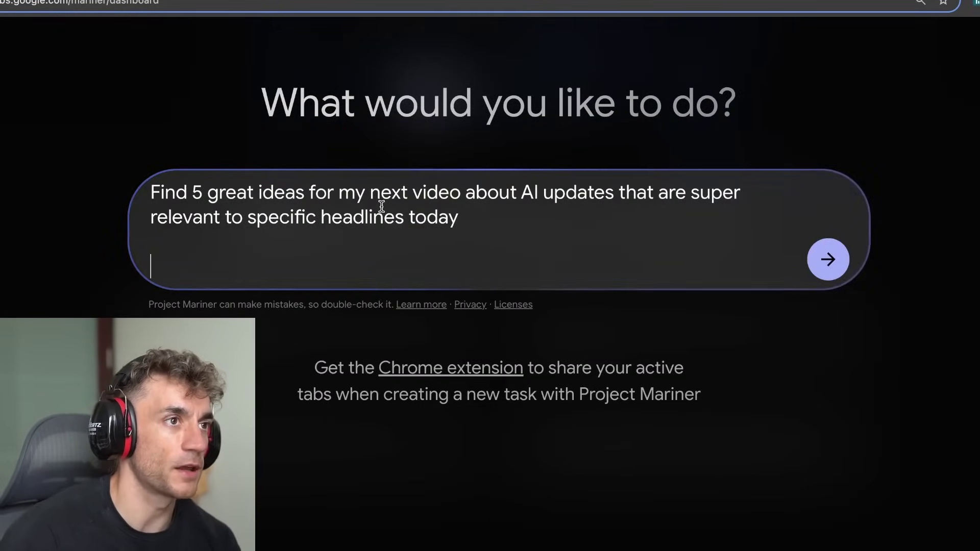
# Remove the trailing blank line from the headline video-ideas prompt and submit it
pyautogui.press('BackSpace')
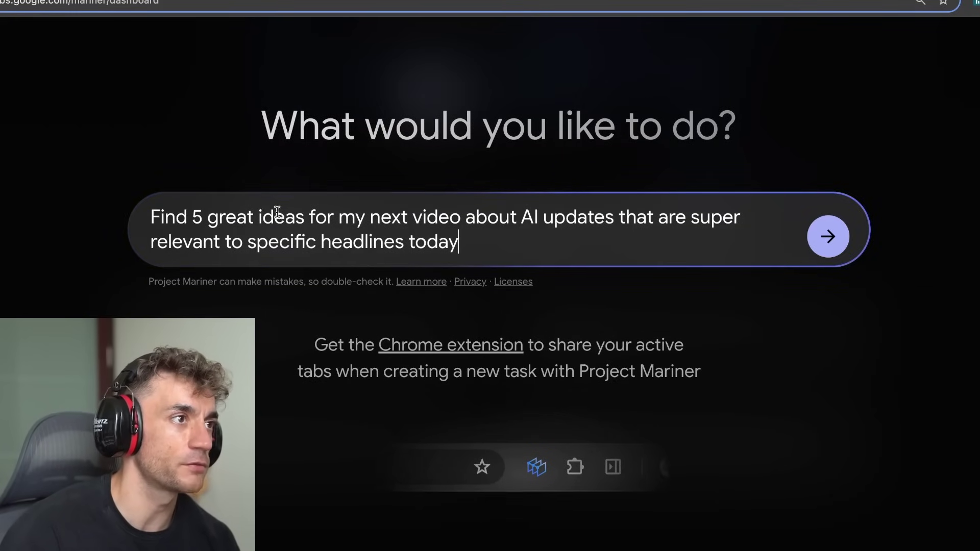
pyautogui.hotkey('ctrl', 'a')
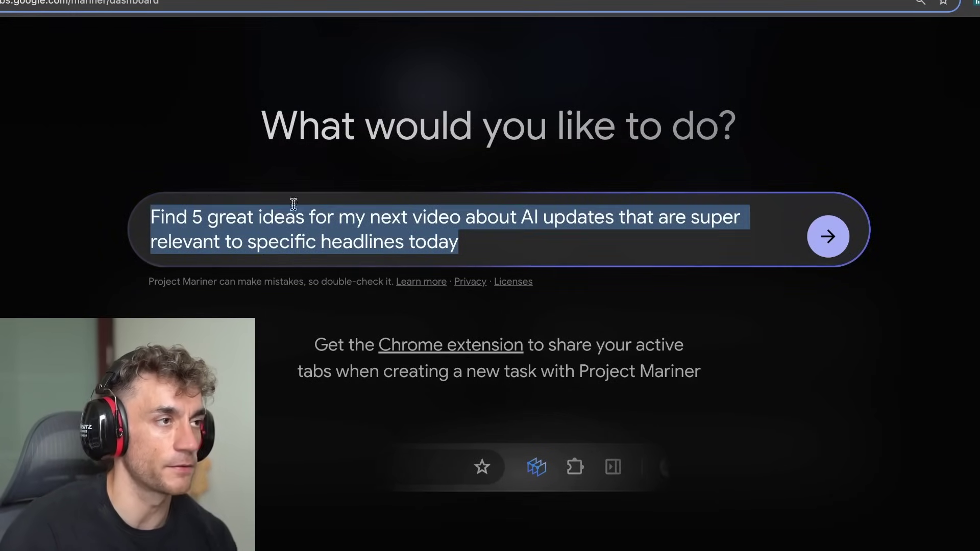
pyautogui.click(820, 238)
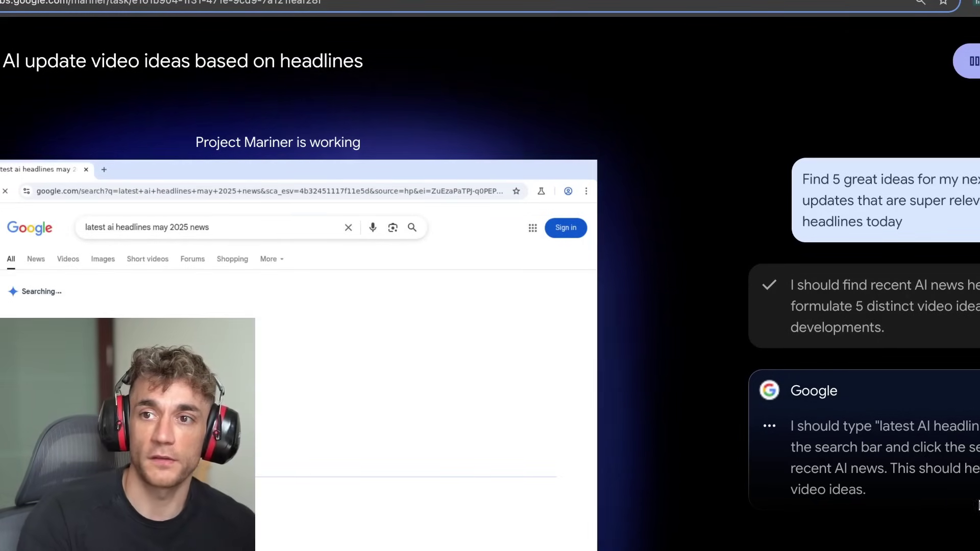
# Highlight the agent's planning and cookie-consent messages, then allow the site clipboard access
pyautogui.tripleClick(913, 443)
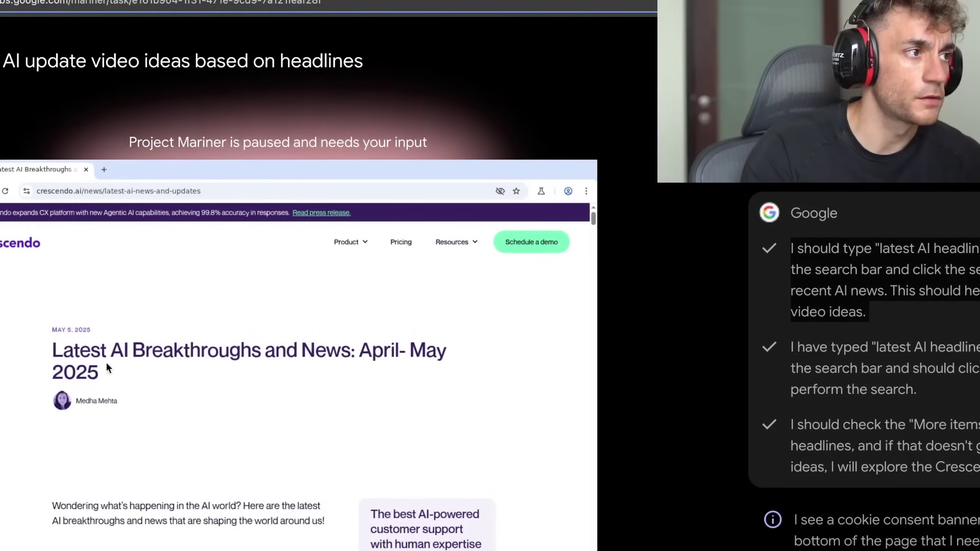
pyautogui.moveTo(869, 311); pyautogui.dragTo(791, 248)
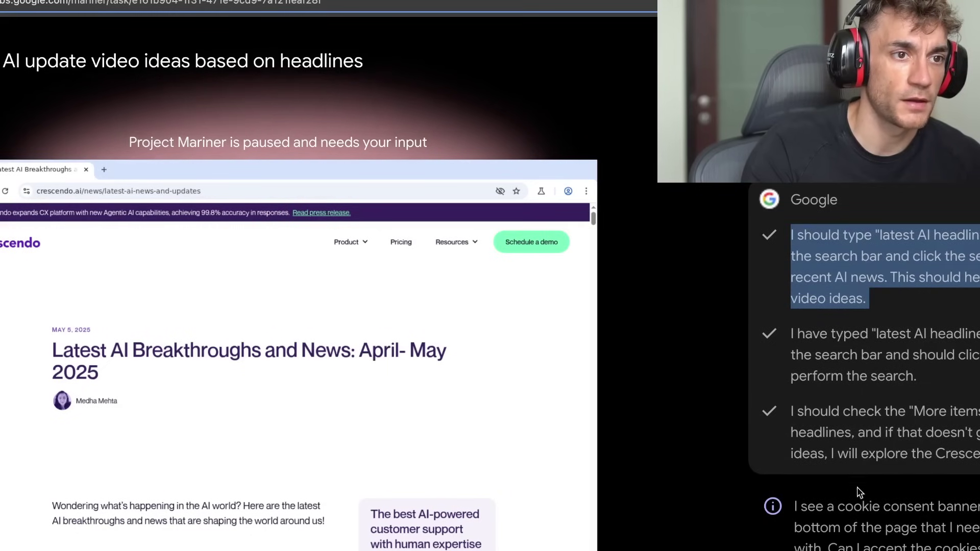
pyautogui.moveTo(801, 507); pyautogui.dragTo(979, 531)
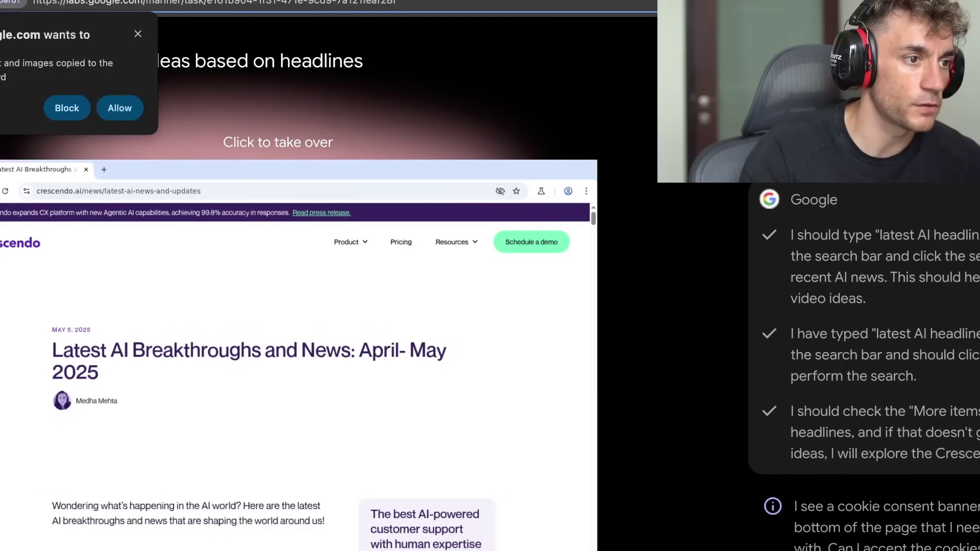
pyautogui.click(121, 106)
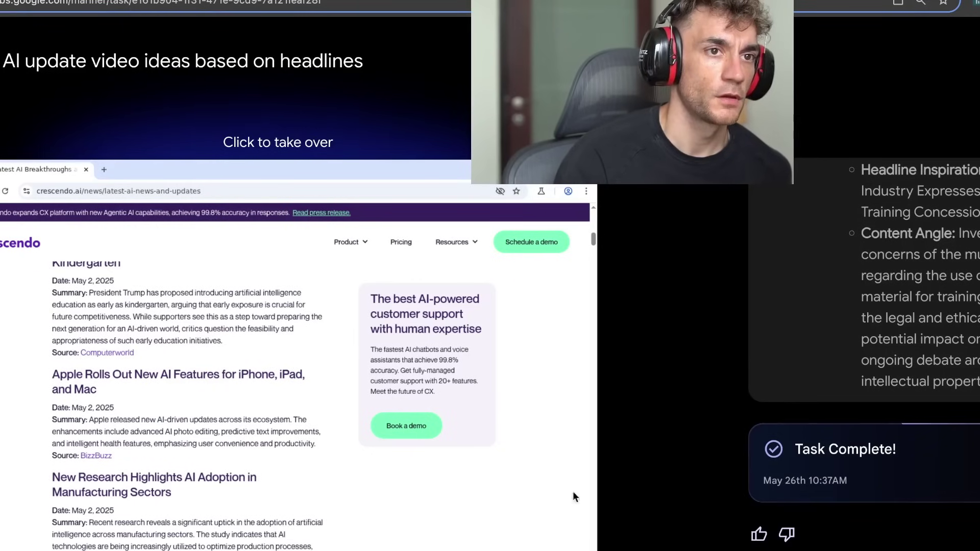
# Scroll up to the first video idea and highlight its title while reading
pyautogui.scroll(7, 847, 406)
pyautogui.scroll(12, 907, 428)
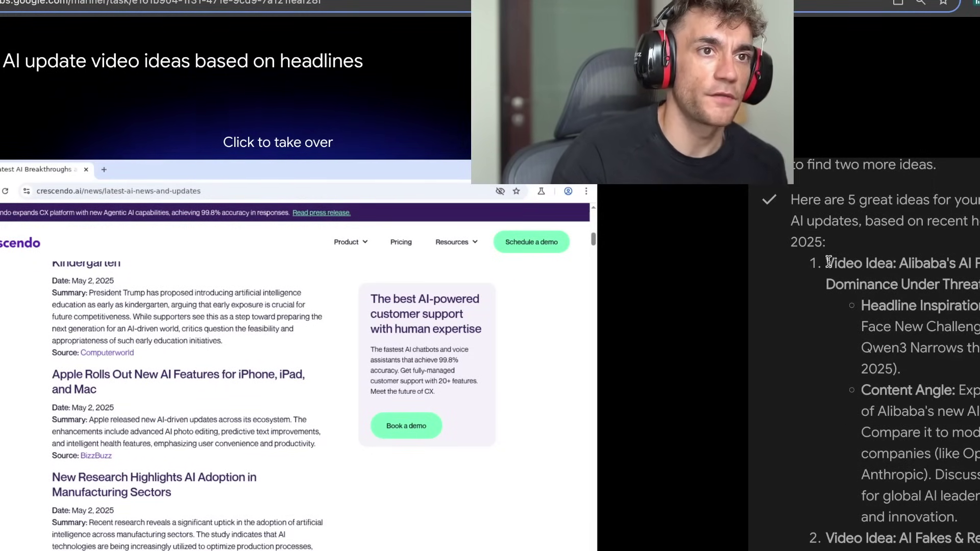
pyautogui.click(902, 266)
pyautogui.moveTo(827, 263); pyautogui.dragTo(977, 284)
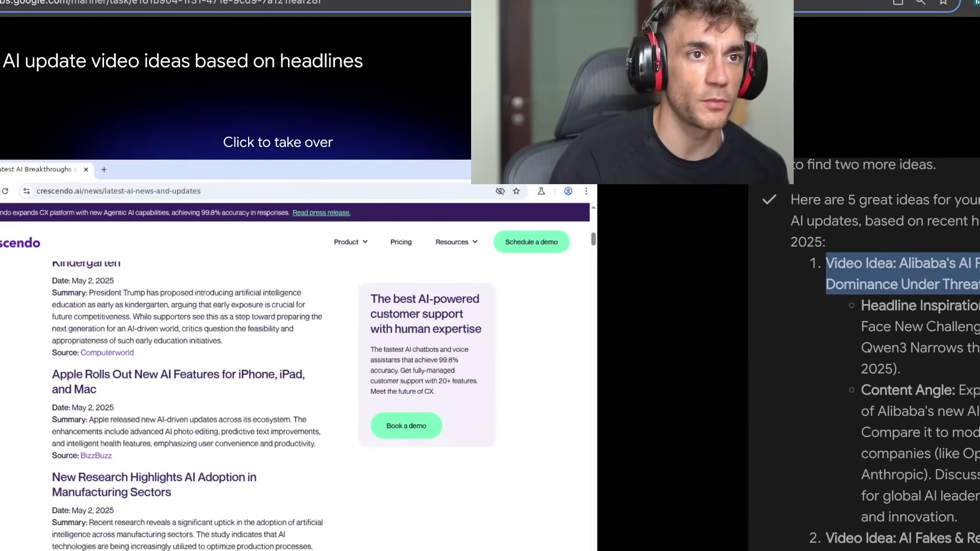
pyautogui.click(828, 307)
pyautogui.moveTo(824, 263); pyautogui.dragTo(974, 332)
pyautogui.scroll(4, 896, 247)
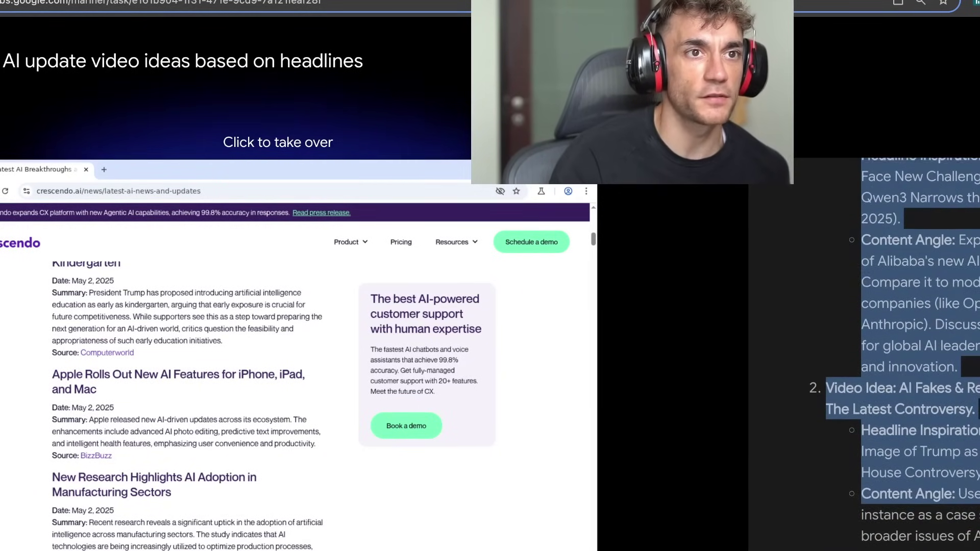
pyautogui.click(896, 247)
# Read the second video idea, highlighting its details and Headline Inspiration bullet
pyautogui.scroll(1, 910, 264)
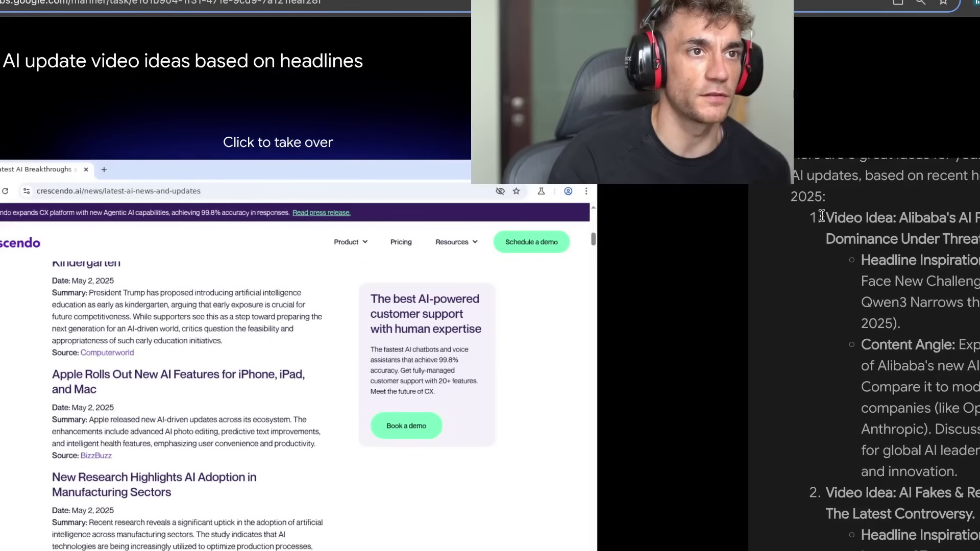
pyautogui.moveTo(824, 220); pyautogui.dragTo(958, 468)
pyautogui.scroll(-4, 958, 469)
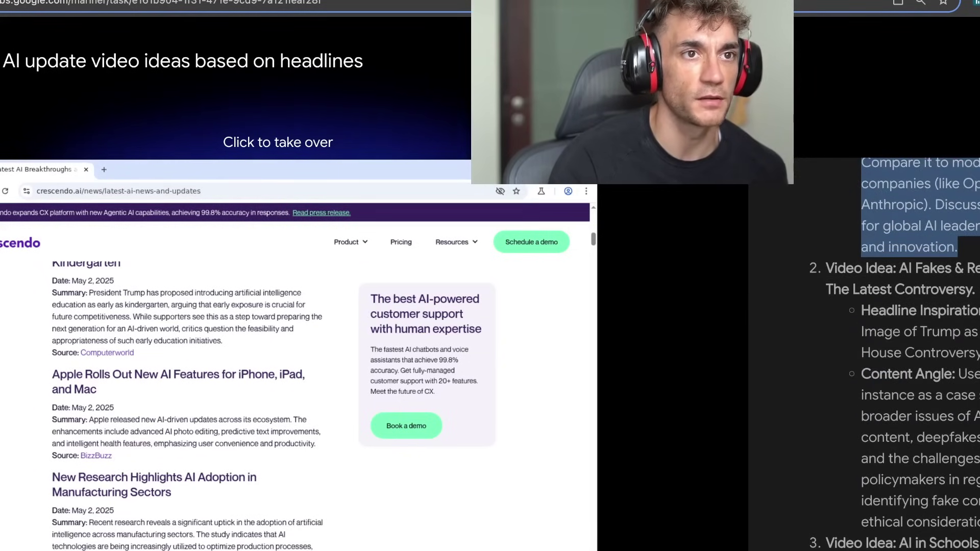
pyautogui.moveTo(819, 269); pyautogui.dragTo(975, 501)
pyautogui.click(881, 268)
pyautogui.moveTo(818, 265); pyautogui.dragTo(975, 523)
pyautogui.click(975, 522)
pyautogui.moveTo(862, 309); pyautogui.dragTo(977, 357)
# Mark the Headline Inspiration lines of video ideas 3 and 4
pyautogui.scroll(10, 953, 346)
pyautogui.scroll(5, 925, 241)
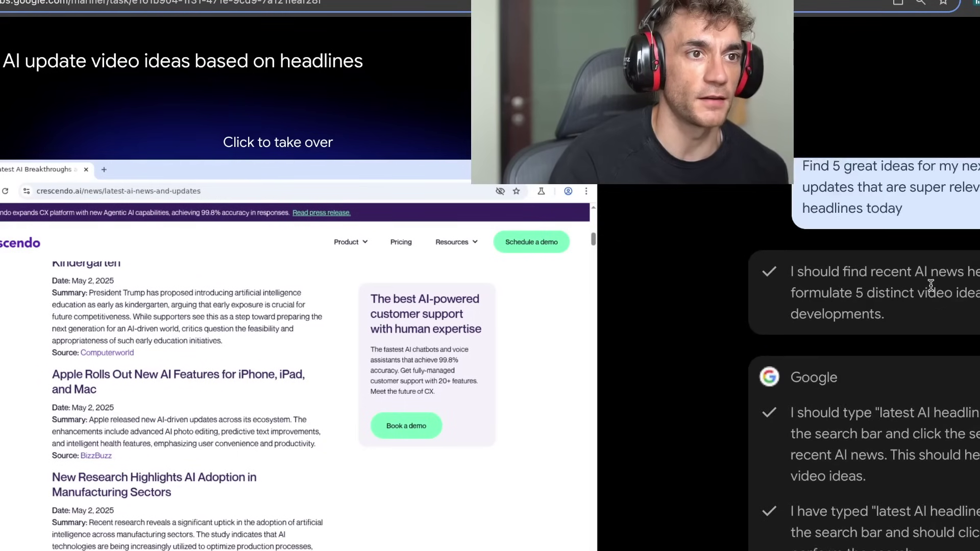
pyautogui.scroll(1, 908, 238)
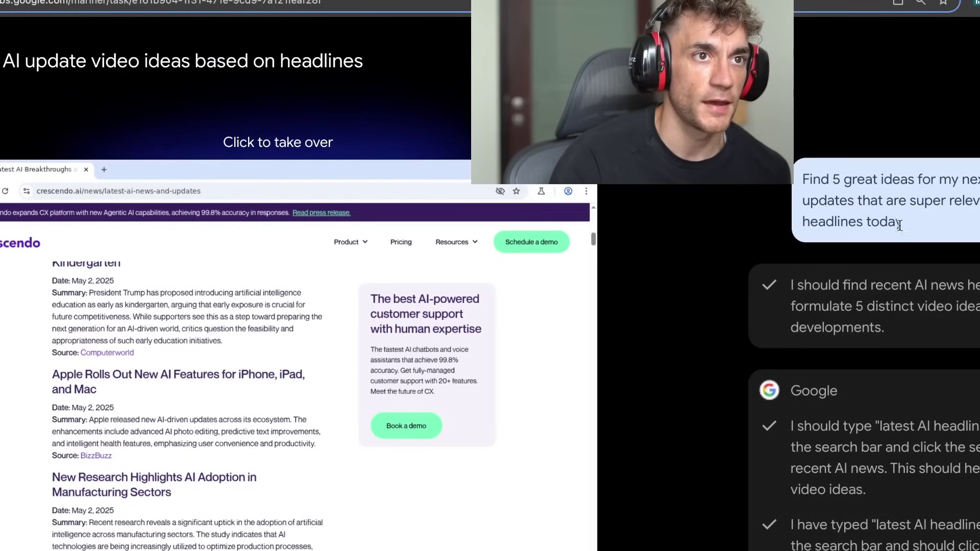
pyautogui.scroll(-15, 907, 241)
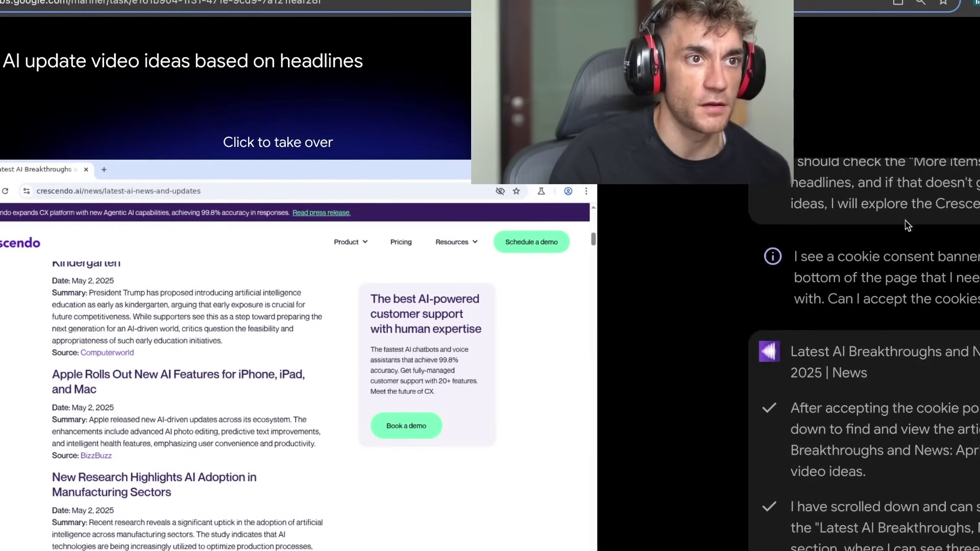
pyautogui.scroll(-5, 955, 290)
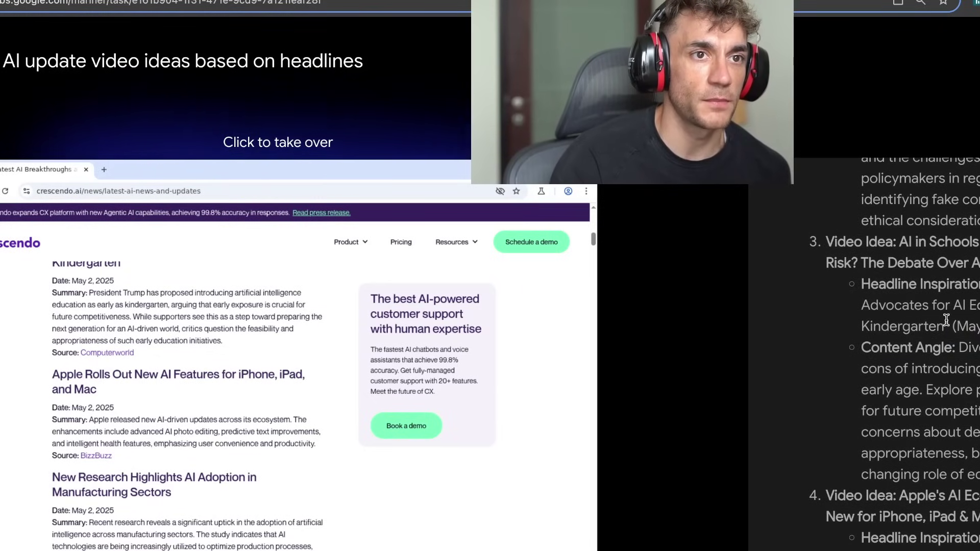
pyautogui.tripleClick(944, 322)
pyautogui.scroll(-5, 953, 322)
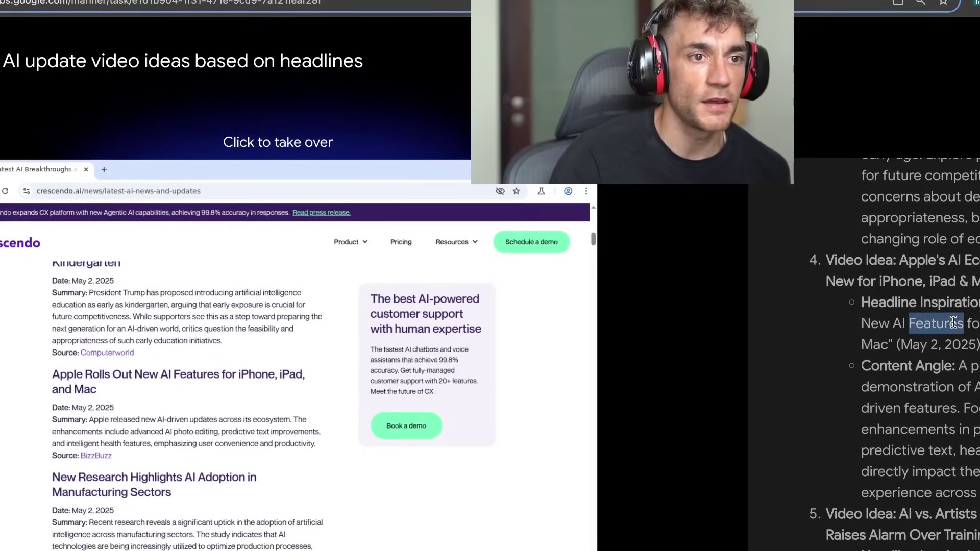
pyautogui.tripleClick(952, 323)
pyautogui.scroll(-5, 954, 319)
pyautogui.scroll(15, 949, 307)
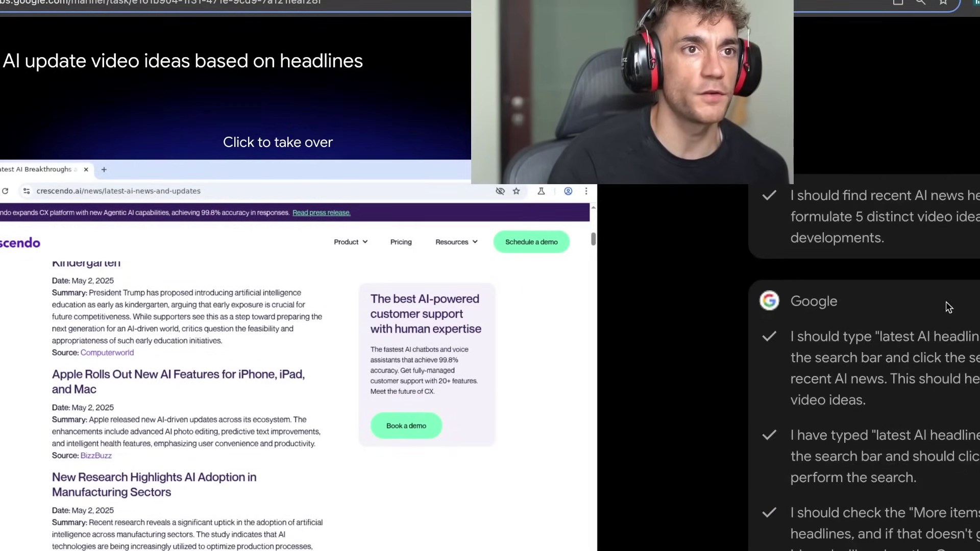
pyautogui.scroll(3, 947, 302)
# Select 'today' in the original prompt, then scroll down to the Task Complete! card
pyautogui.tripleClick(923, 216)
pyautogui.click(926, 225)
pyautogui.moveTo(927, 227); pyautogui.dragTo(864, 221)
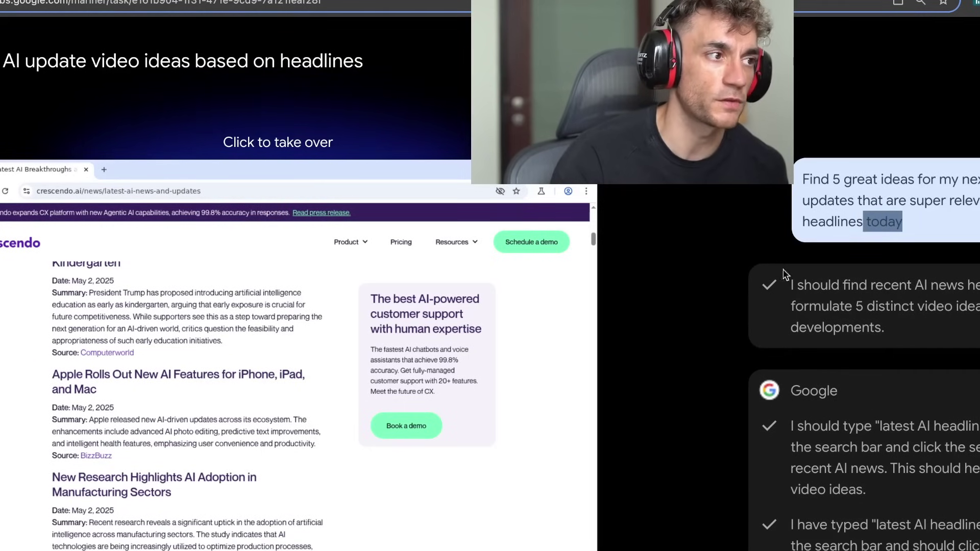
pyautogui.scroll(-4, 837, 322)
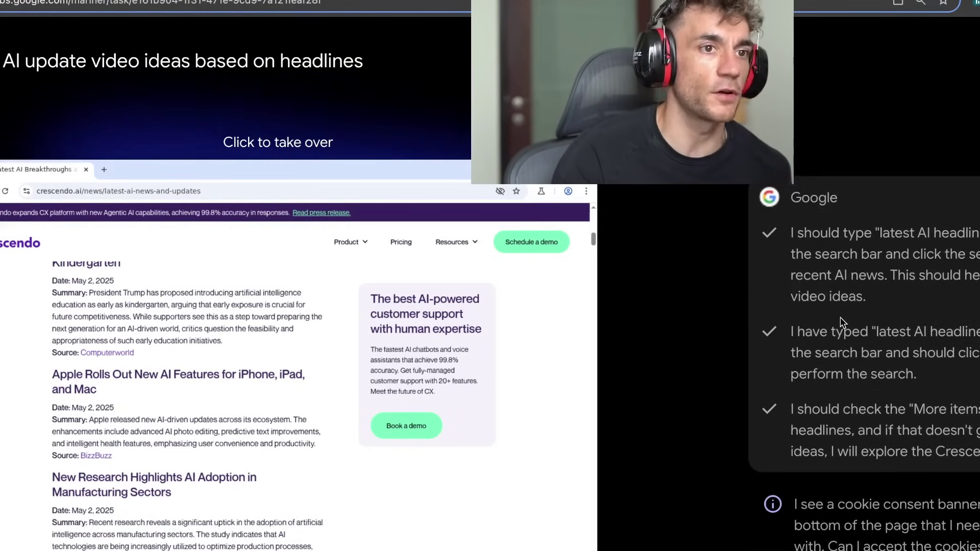
pyautogui.scroll(-15, 842, 319)
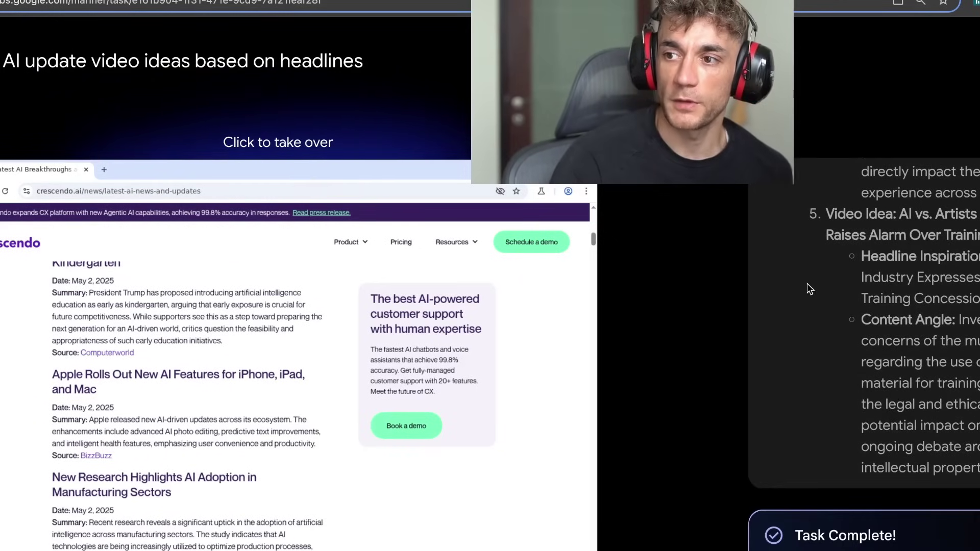
pyautogui.scroll(-2, 809, 288)
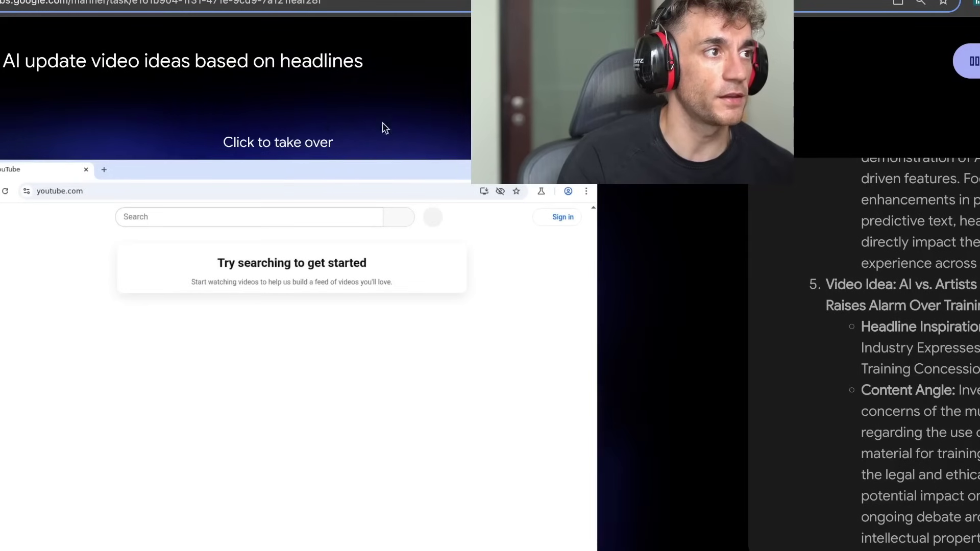
# Review the submitted view-count prompt and the agent's YouTube search steps
pyautogui.scroll(-3, 929, 445)
pyautogui.tripleClick(862, 484)
pyautogui.moveTo(861, 485); pyautogui.dragTo(866, 488)
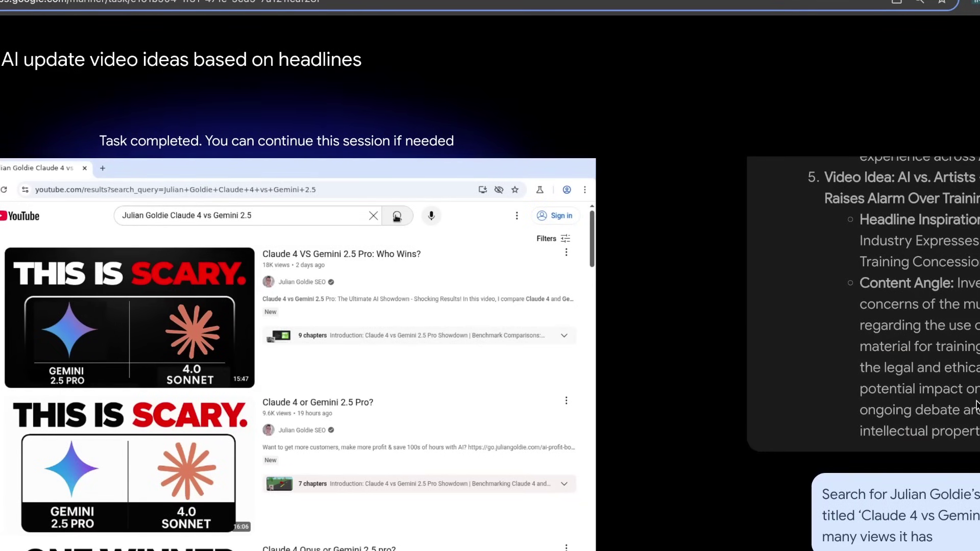
pyautogui.scroll(-6, 925, 319)
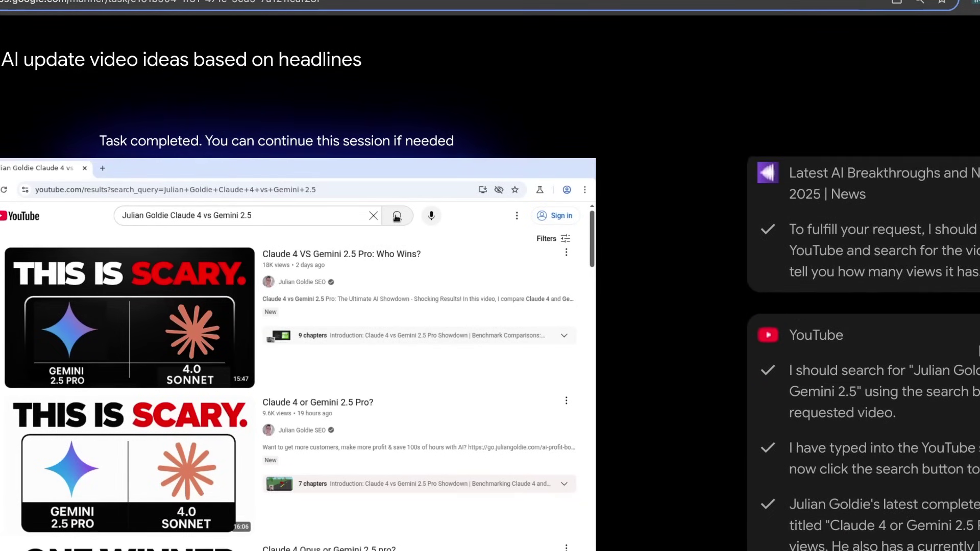
pyautogui.scroll(-4, 949, 418)
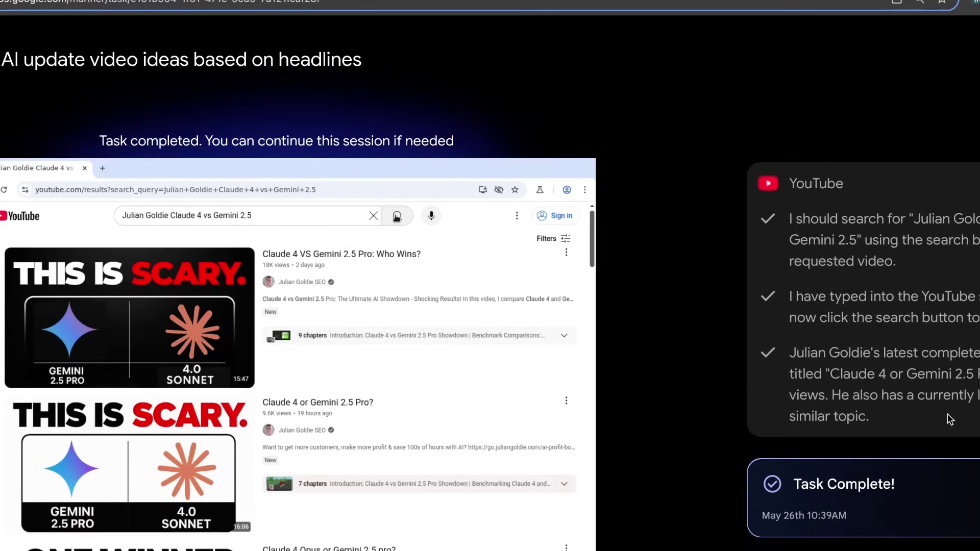
pyautogui.tripleClick(849, 260)
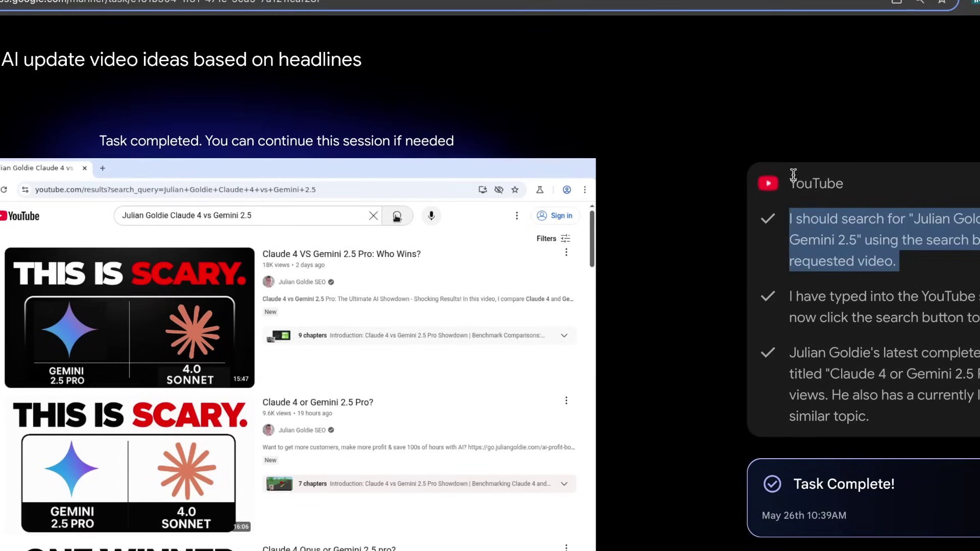
pyautogui.tripleClick(808, 261)
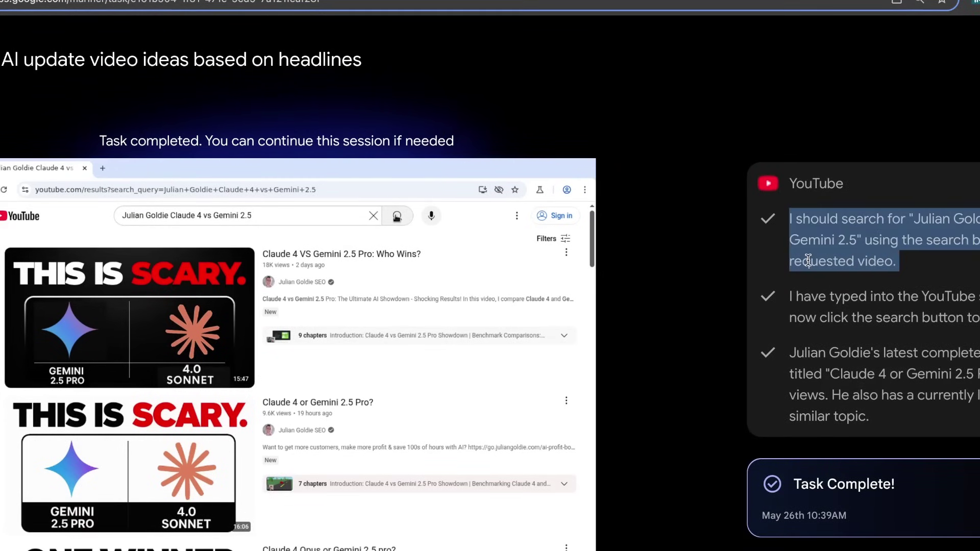
pyautogui.tripleClick(843, 317)
pyautogui.click(843, 318)
# Highlight the agent's answer naming the Claude 4 vs Gemini 2.5 video's views, then take over the browser
pyautogui.scroll(-1, 844, 317)
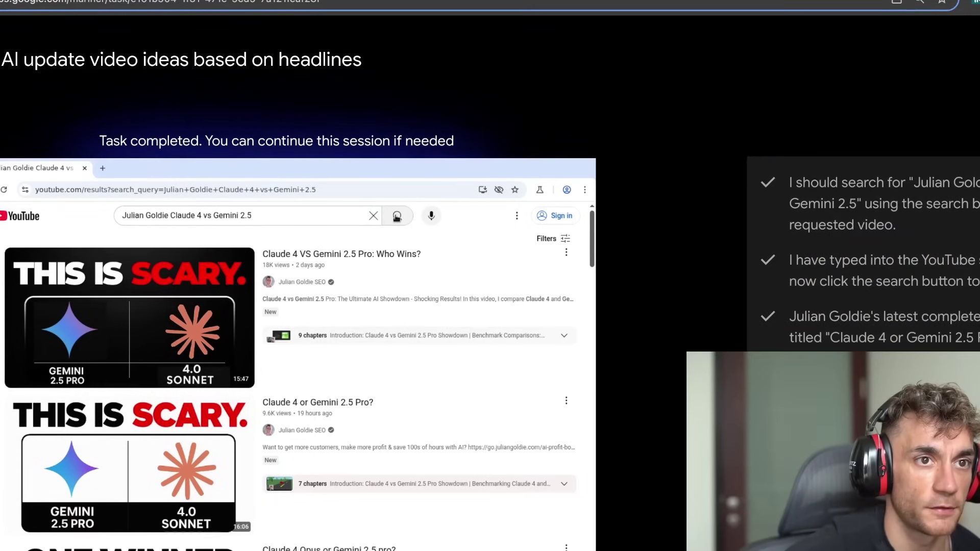
pyautogui.moveTo(785, 317); pyautogui.dragTo(977, 339)
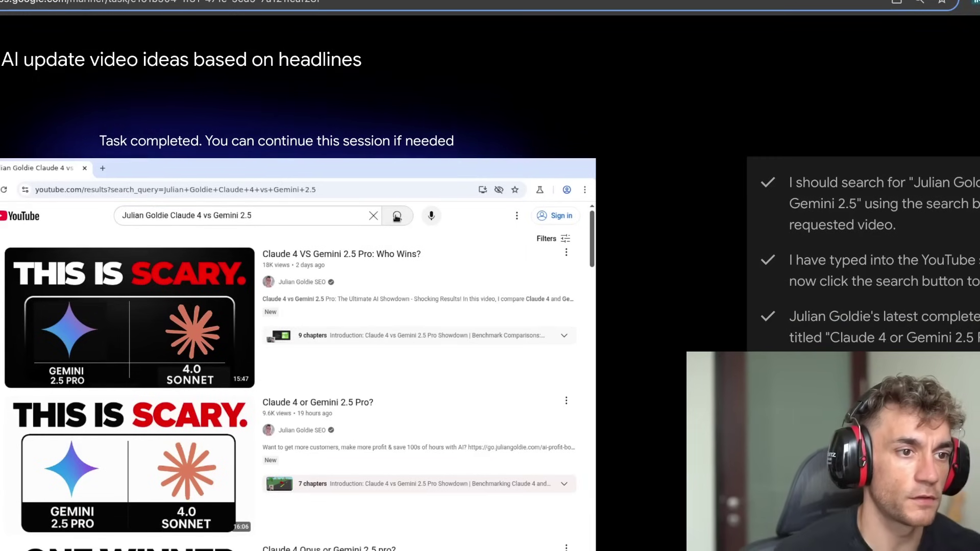
pyautogui.click(397, 217)
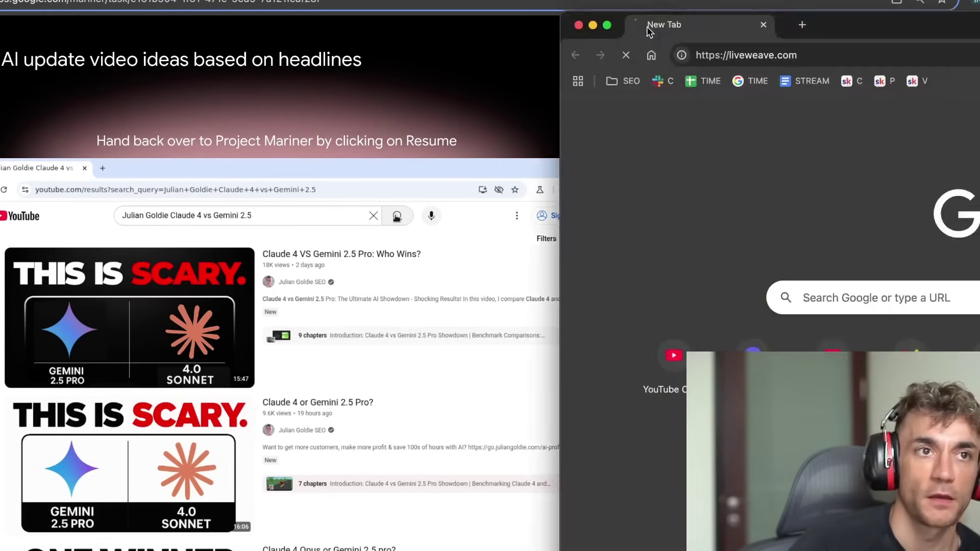
# Move the LiveWeave window into view, enlarge the space game preview, select all HTML, and close the page
pyautogui.moveTo(649, 31); pyautogui.dragTo(186, 137)
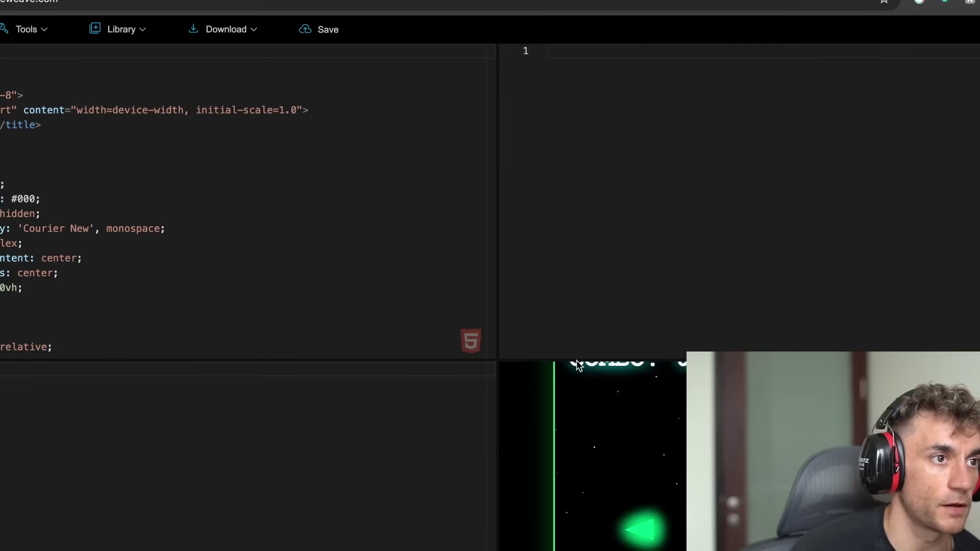
pyautogui.moveTo(576, 359); pyautogui.dragTo(531, 84)
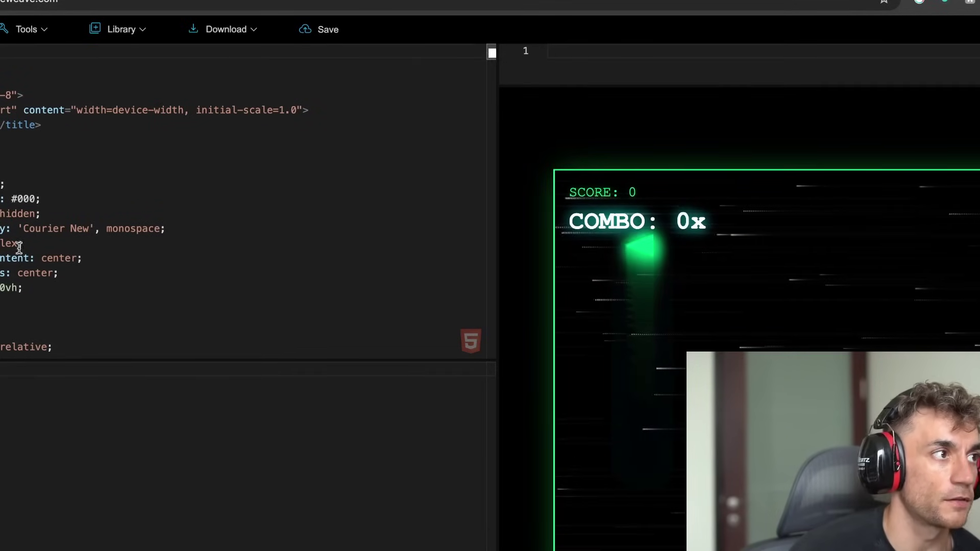
pyautogui.click(91, 233)
pyautogui.hotkey('ctrl', 'a')
pyautogui.hotkey('ctrl', 'w')
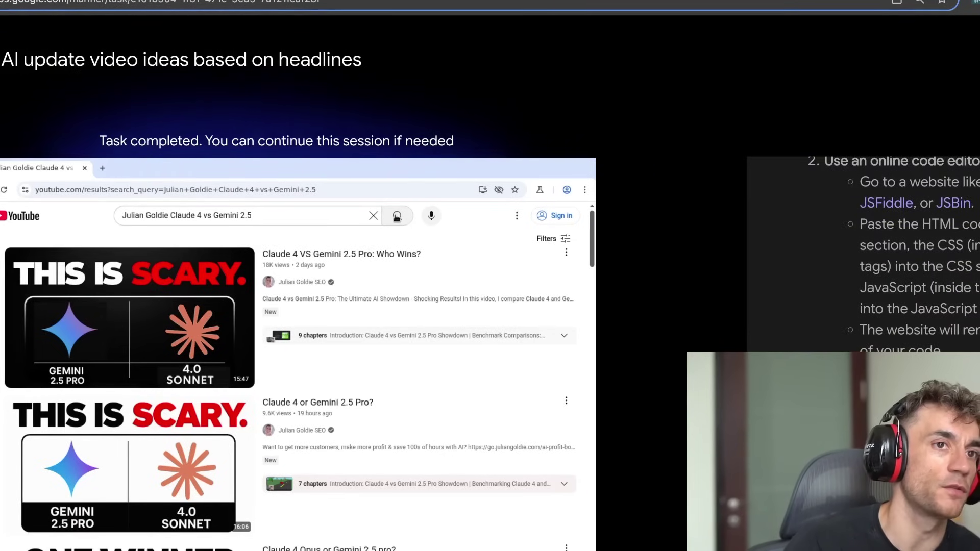
# Scroll up to the 'I cannot directly render' reply, highlight its opening lines, then scroll through its suggestions
pyautogui.scroll(5, 869, 320)
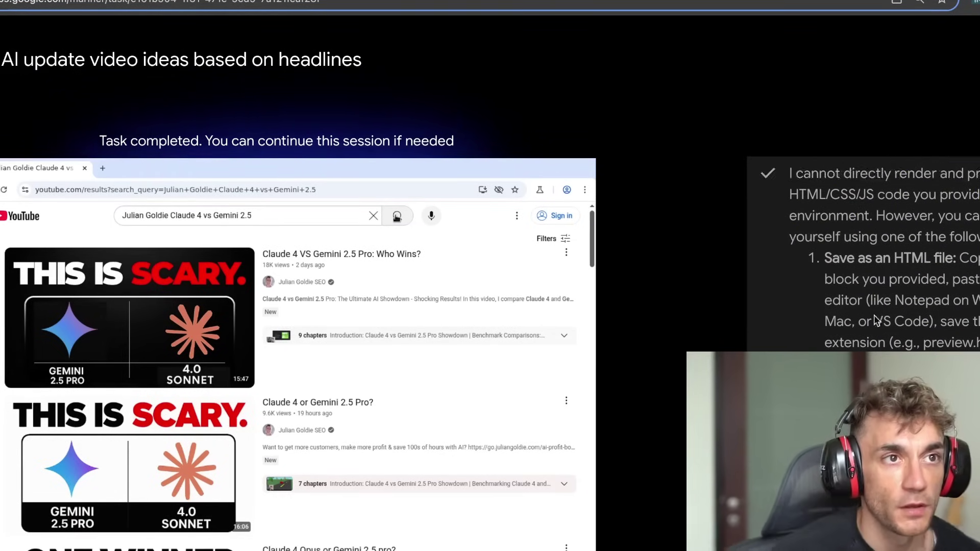
pyautogui.scroll(3, 869, 320)
pyautogui.moveTo(789, 318); pyautogui.dragTo(977, 341)
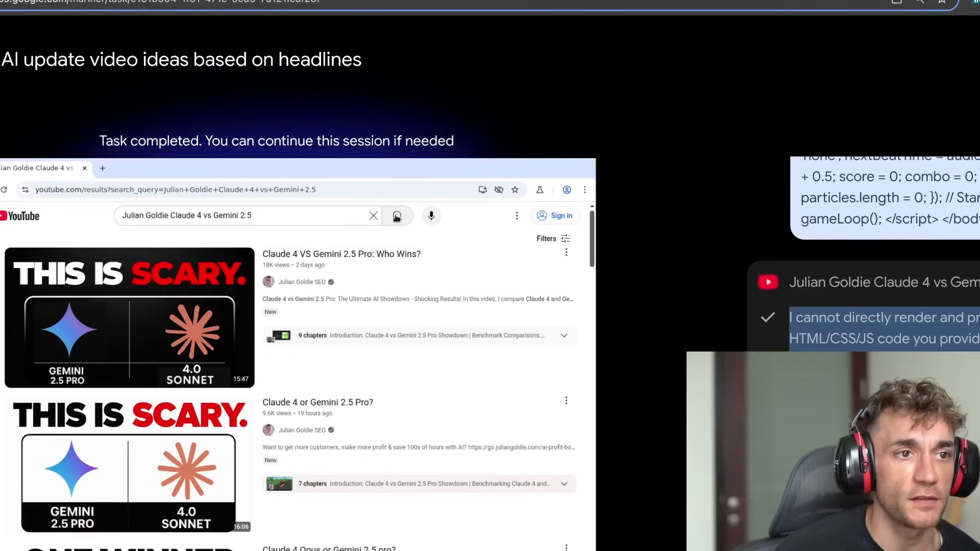
pyautogui.scroll(-5, 863, 255)
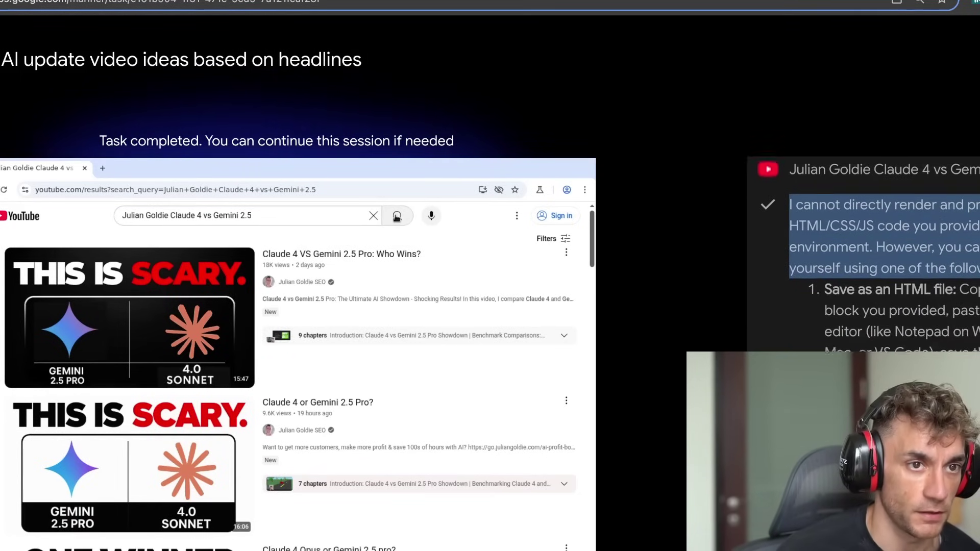
pyautogui.scroll(-3, 862, 255)
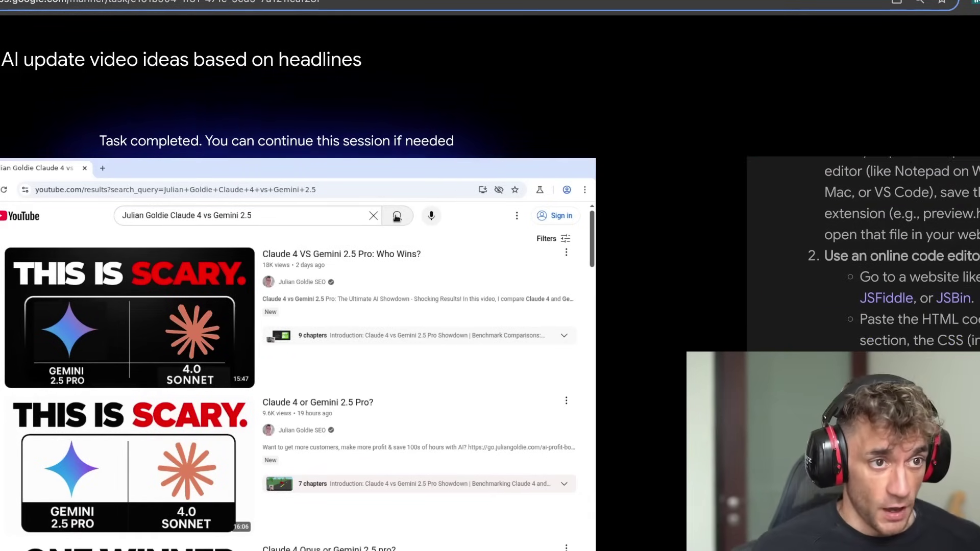
pyautogui.scroll(-1, 863, 255)
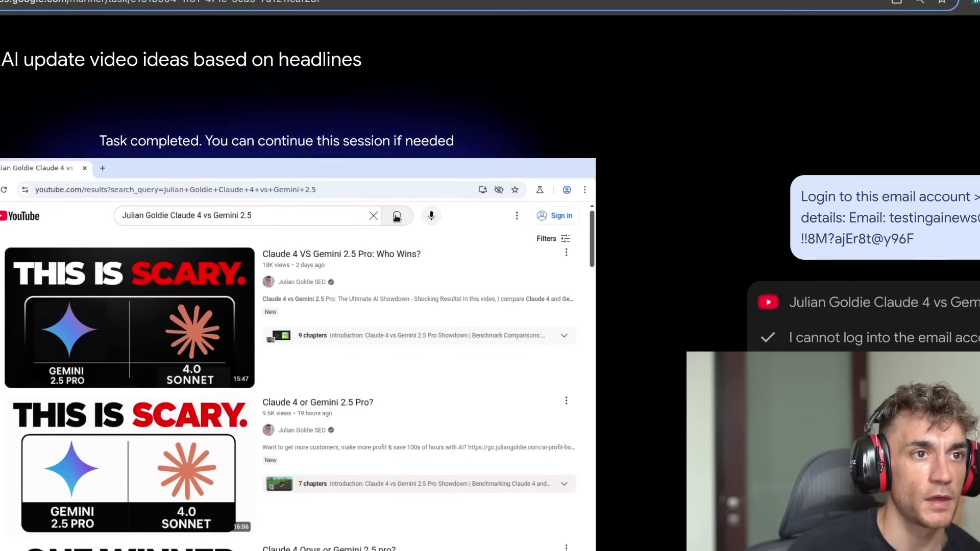
pyautogui.moveTo(789, 338); pyautogui.dragTo(979, 352)
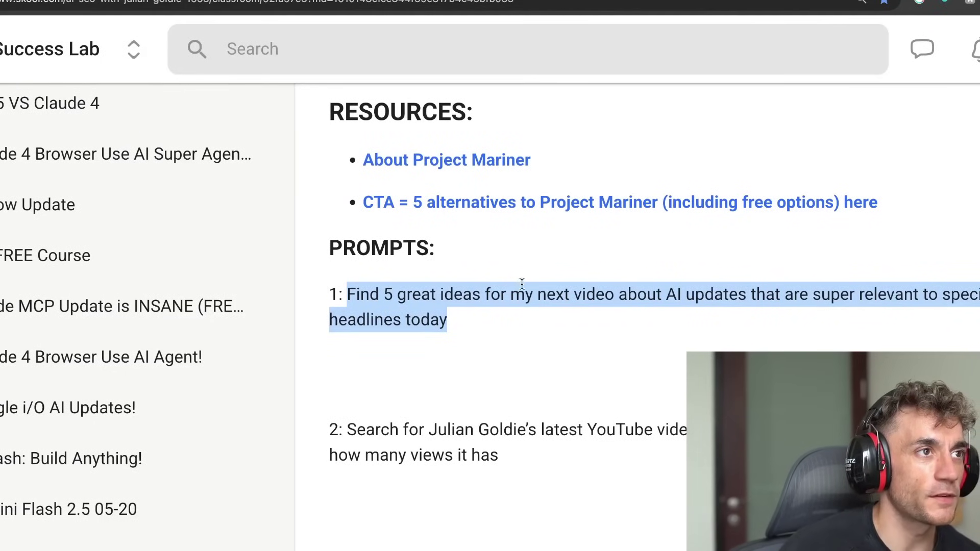
# Highlight the full lesson title 'Project Mariner (NEW Google AI Agent)' at the top of the page
pyautogui.scroll(7, 522, 284)
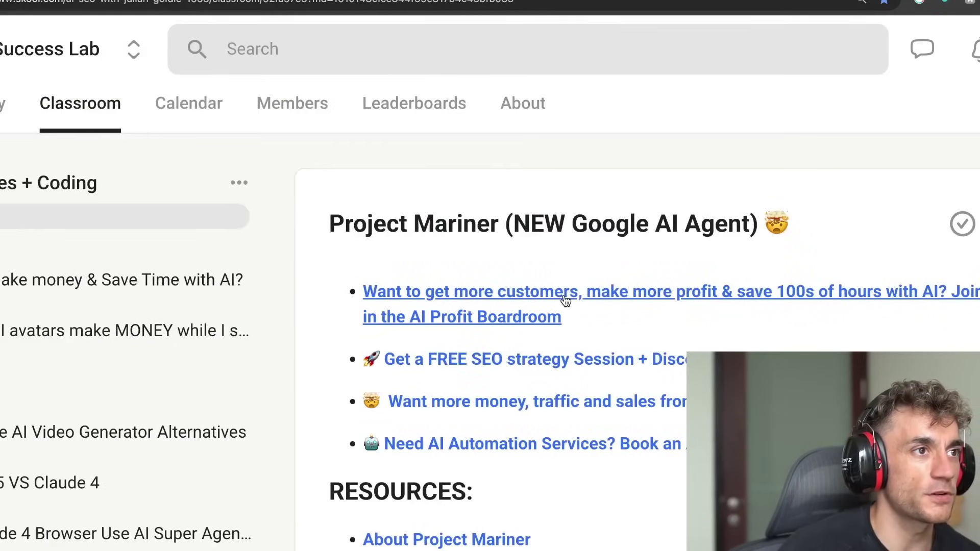
pyautogui.moveTo(326, 238); pyautogui.dragTo(885, 214)
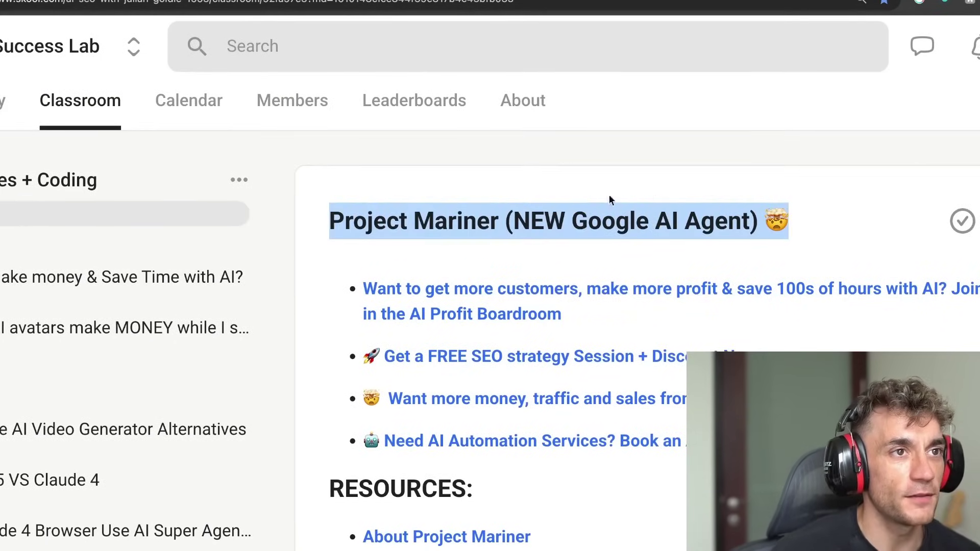
pyautogui.scroll(-20, 419, 392)
pyautogui.scroll(20, 414, 403)
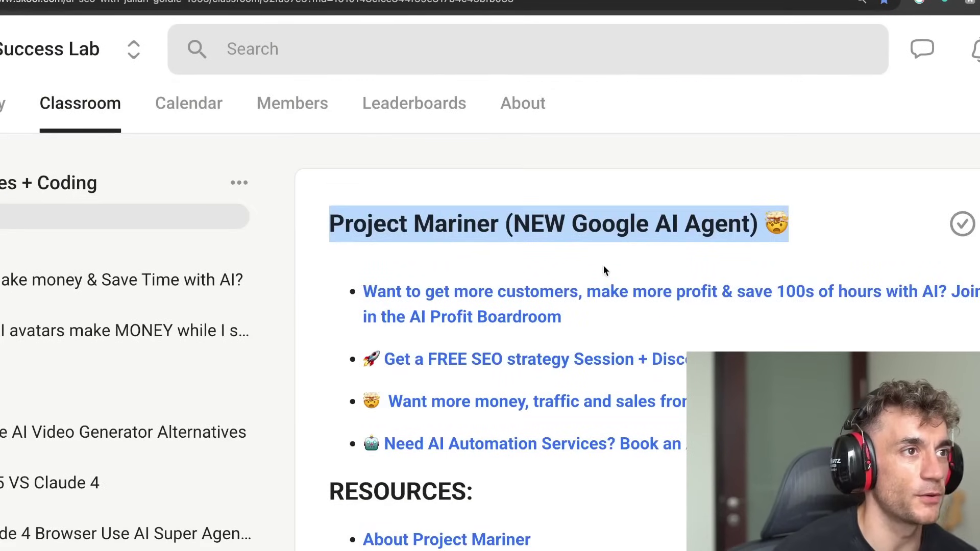
pyautogui.moveTo(343, 229); pyautogui.dragTo(801, 238)
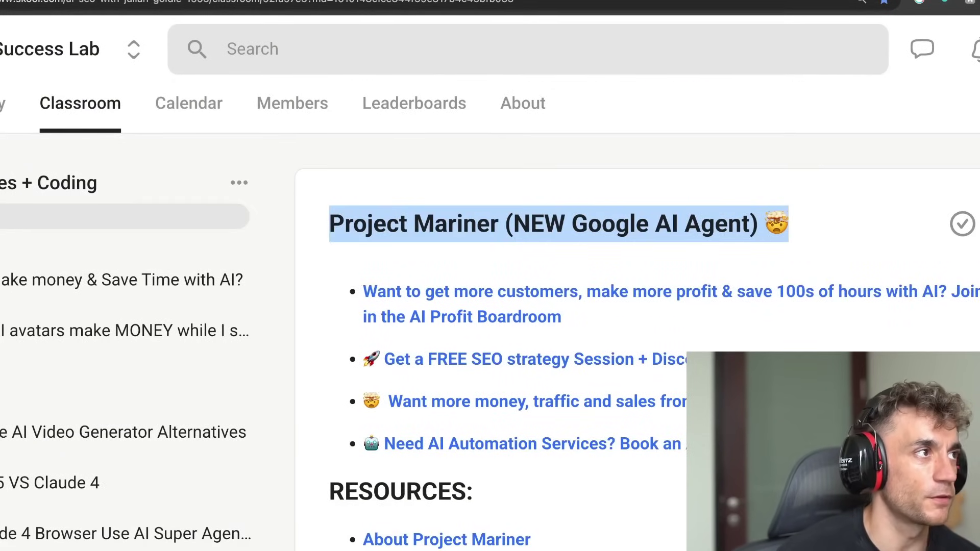
# Load the AI Profit Boardroom group in a new tab and open its 'SOPs - The Whole Collection' course
pyautogui.press('super+t')
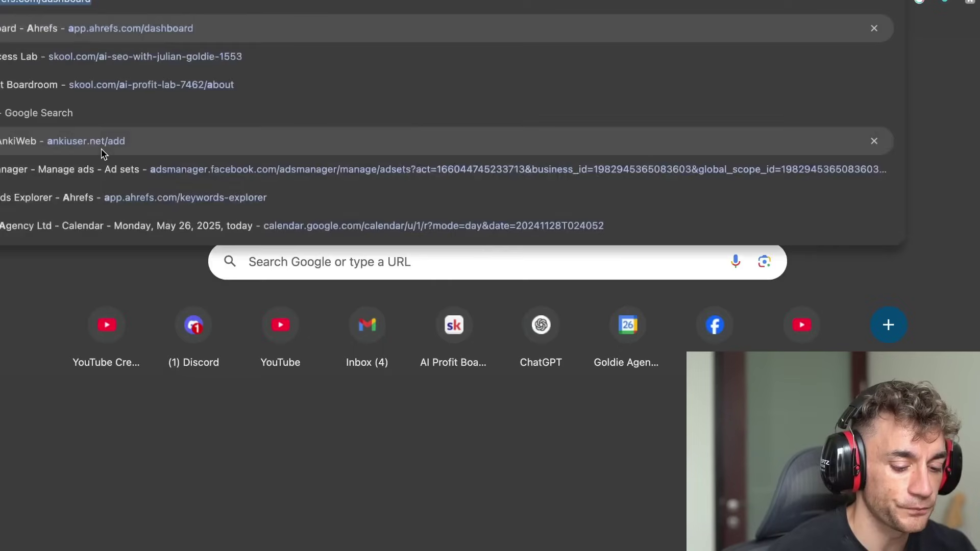
pyautogui.press('Return')
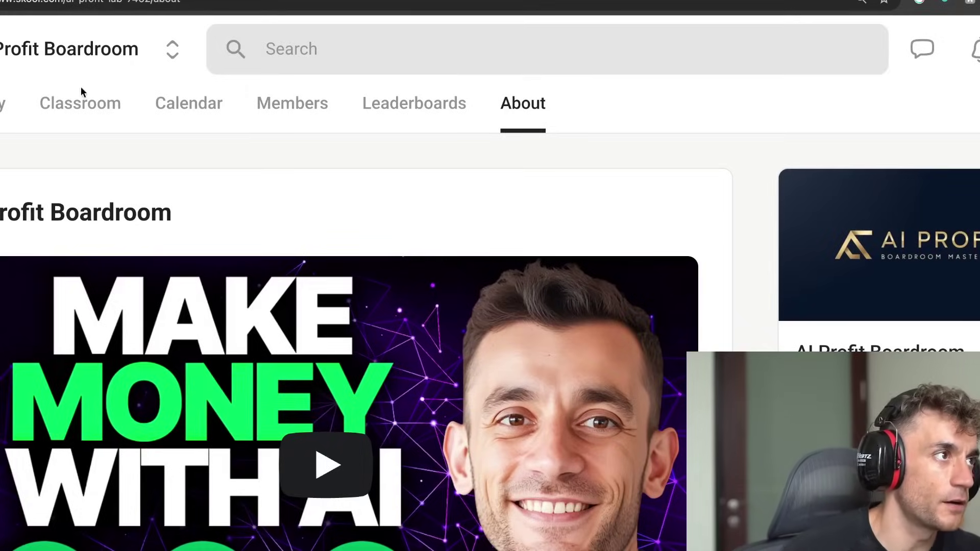
pyautogui.click(85, 100)
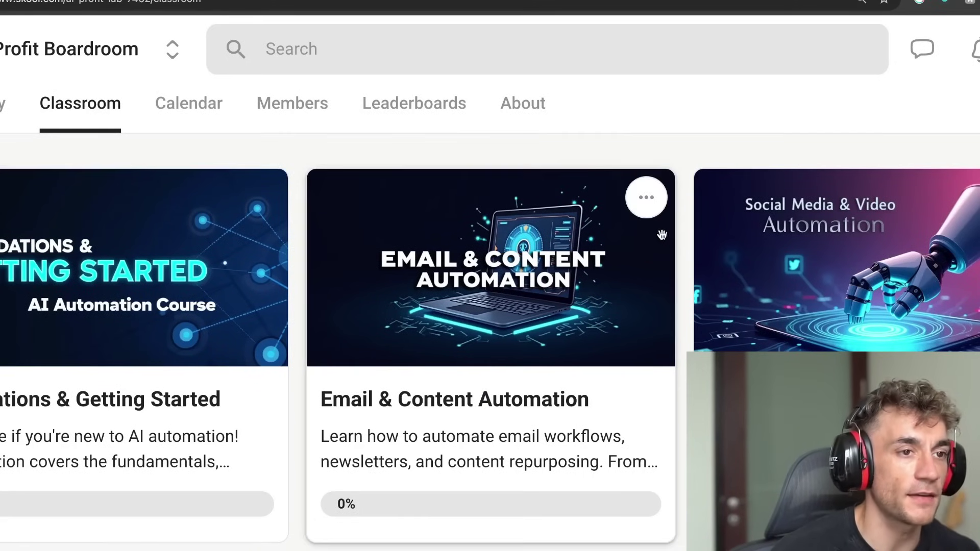
pyautogui.scroll(-10, 663, 280)
pyautogui.scroll(-15, 644, 239)
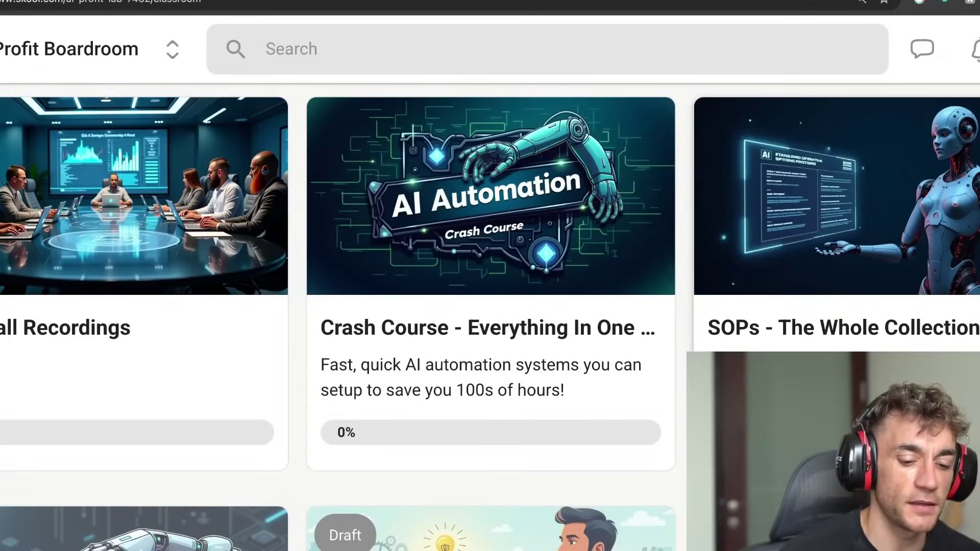
pyautogui.hotkey('ctrl', '0')
pyautogui.click(714, 194)
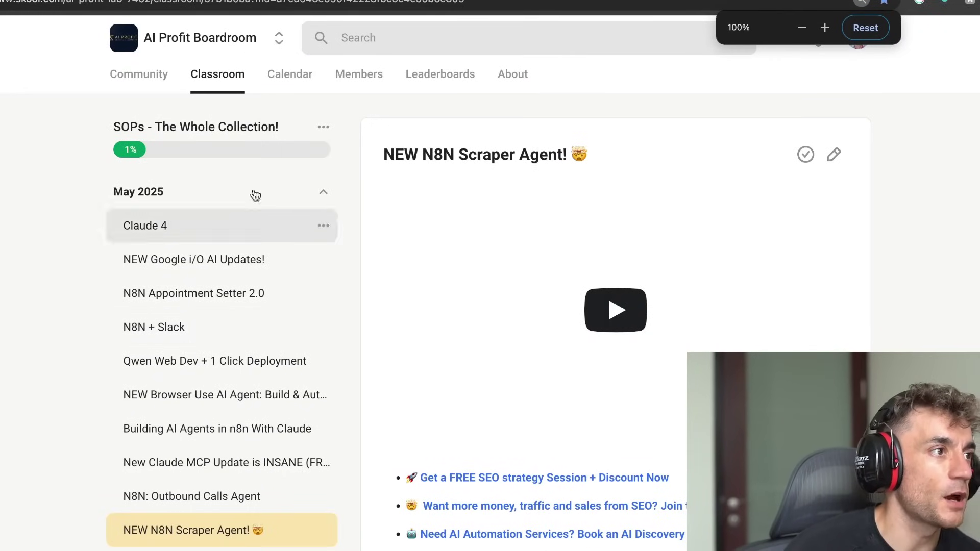
# Browse down the SOPs course lessons, then return to the group's community feed
pyautogui.scroll(-14, 276, 428)
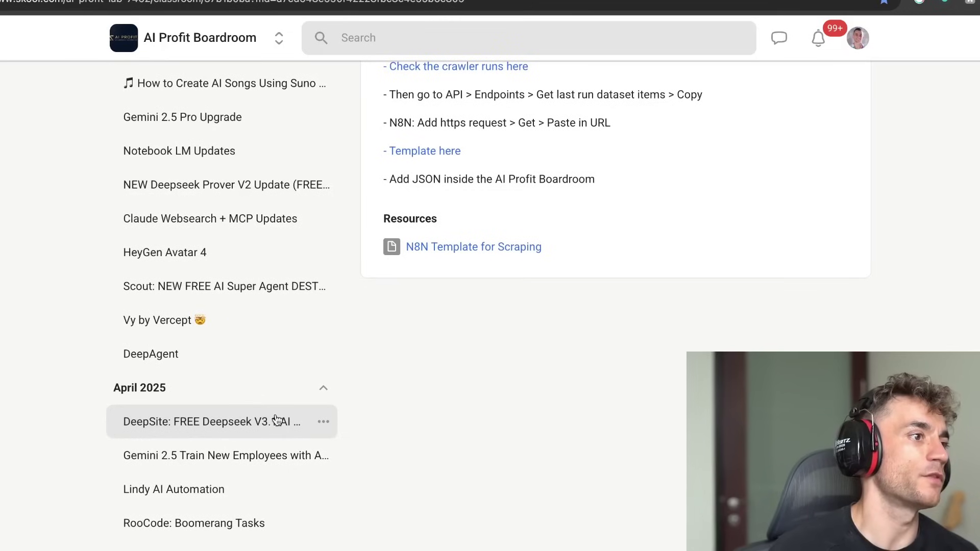
pyautogui.scroll(-1, 276, 419)
pyautogui.scroll(-2, 219, 433)
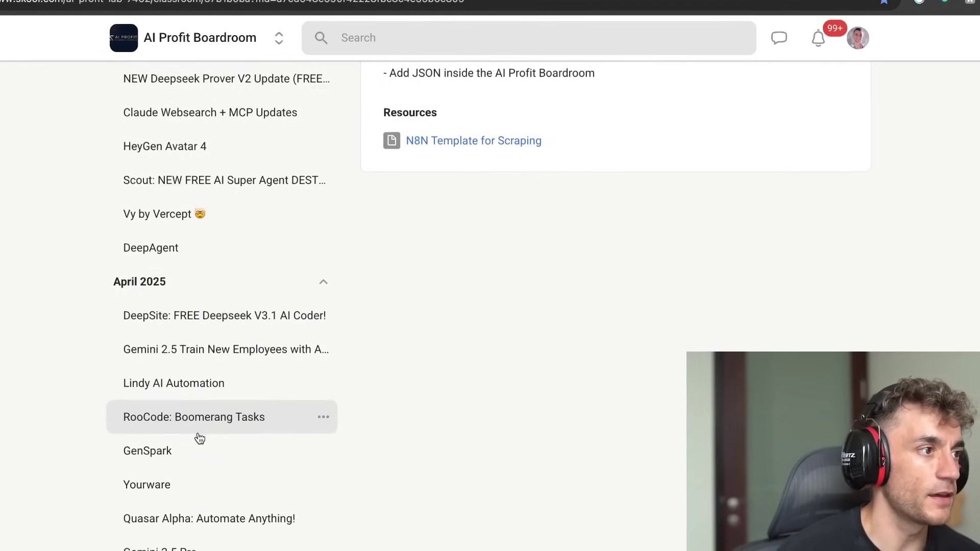
pyautogui.scroll(-3, 219, 418)
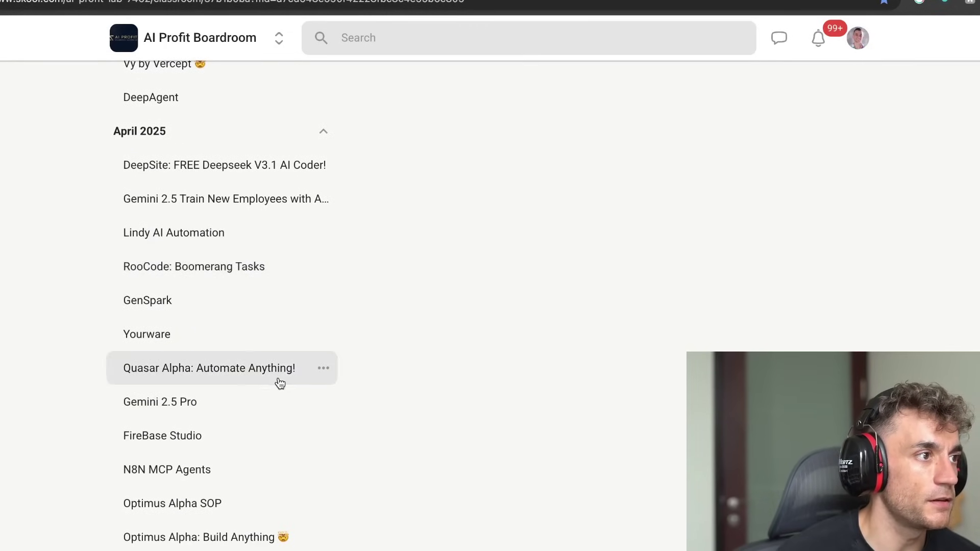
pyautogui.scroll(-8, 273, 393)
pyautogui.scroll(15, 273, 393)
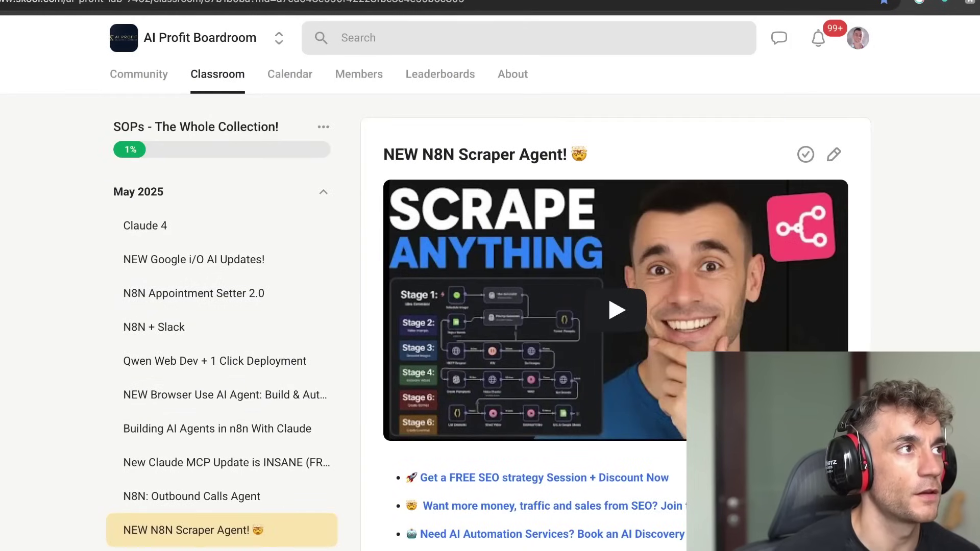
pyautogui.click(134, 75)
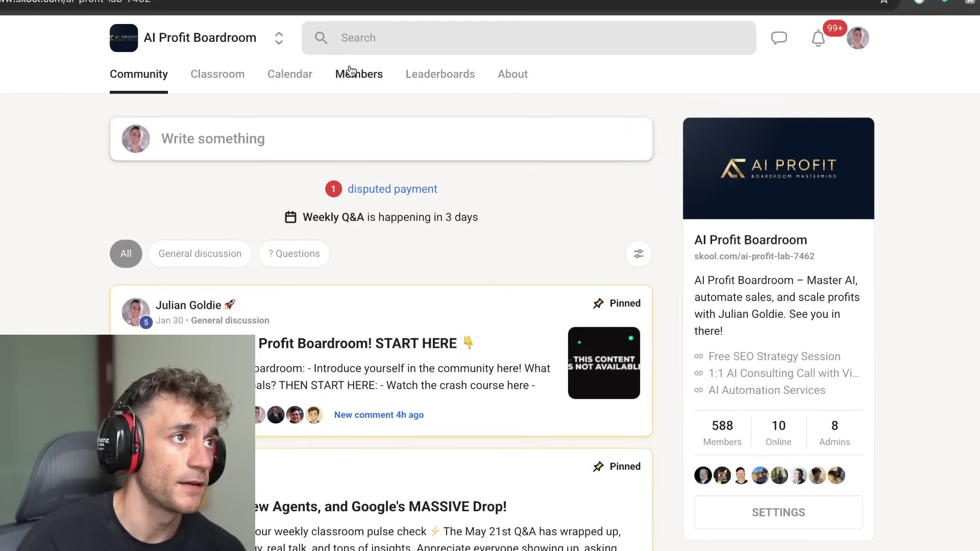
pyautogui.click(224, 76)
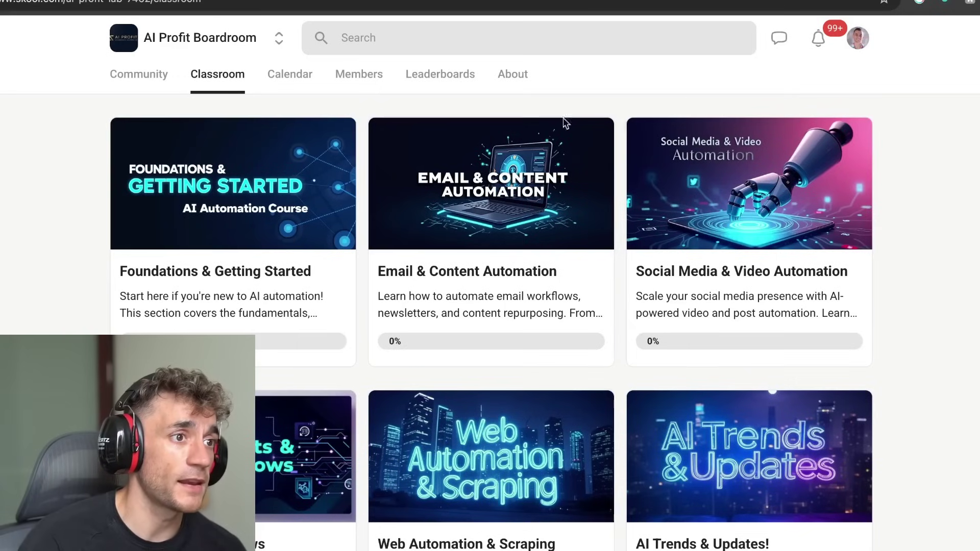
pyautogui.scroll(-5, 447, 382)
pyautogui.click(689, 240)
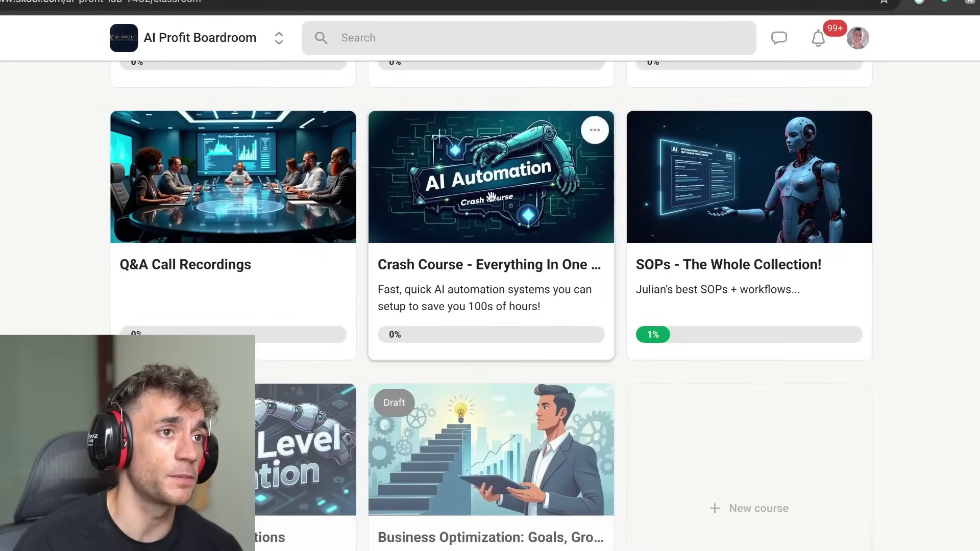
pyautogui.click(138, 76)
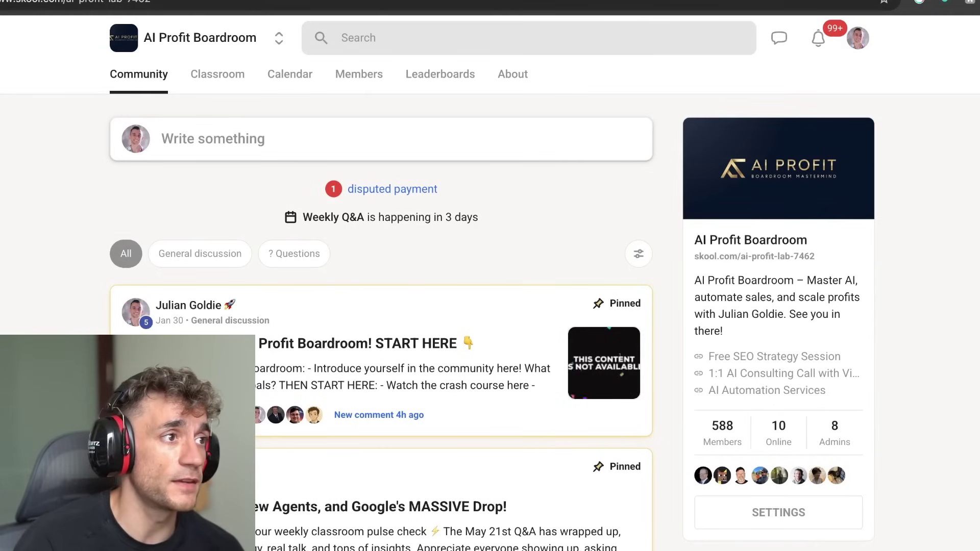
pyautogui.scroll(-7, 511, 255)
pyautogui.scroll(7, 512, 255)
pyautogui.click(512, 82)
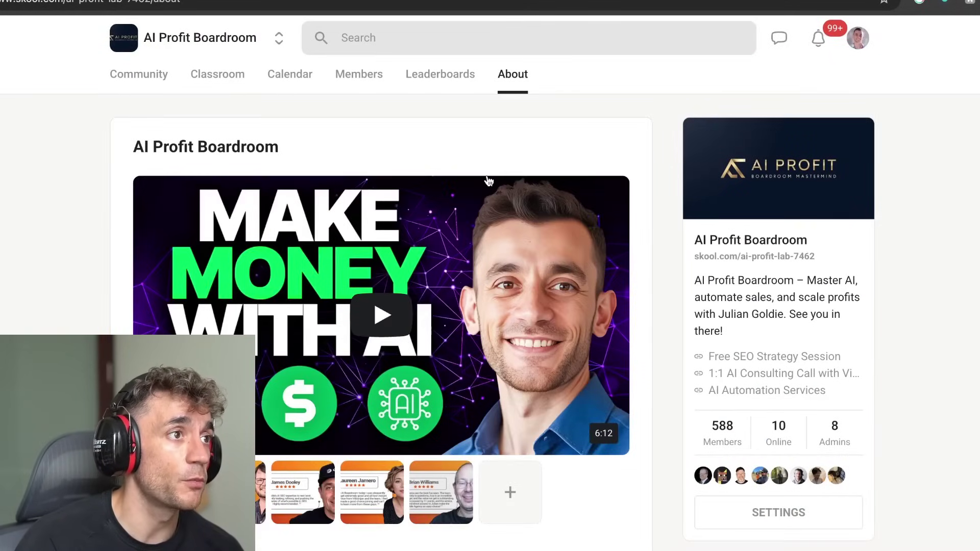
pyautogui.scroll(-7, 531, 357)
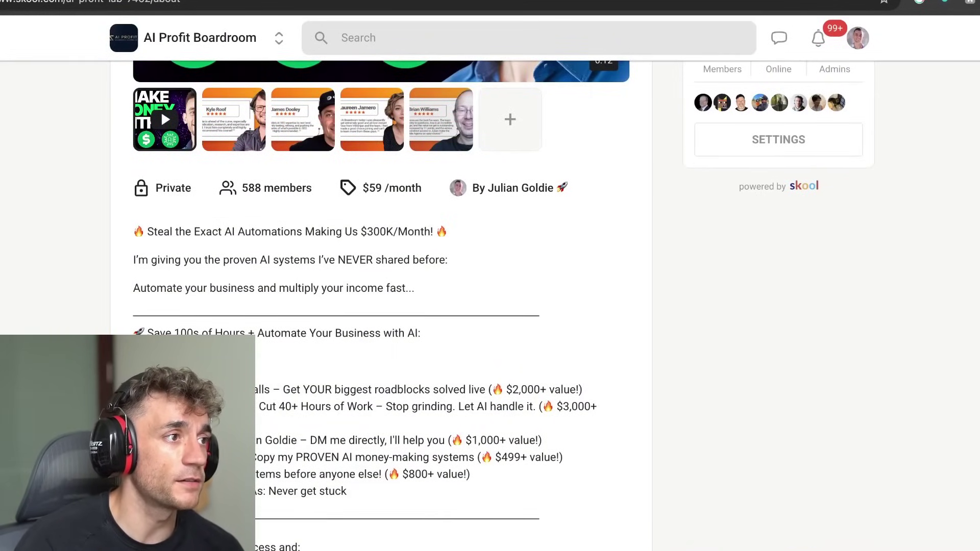
pyautogui.scroll(7, 381, 306)
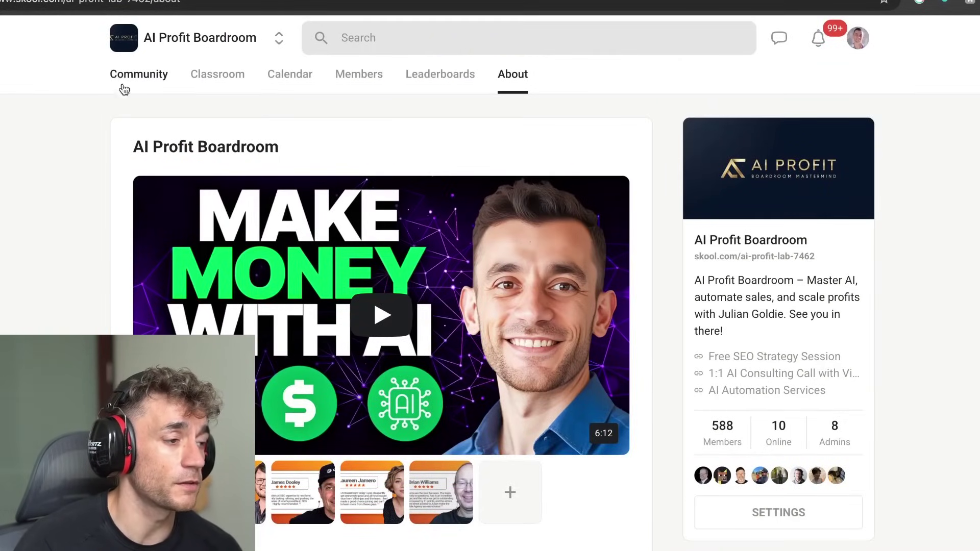
pyautogui.click(133, 75)
pyautogui.scroll(-3, 97, 223)
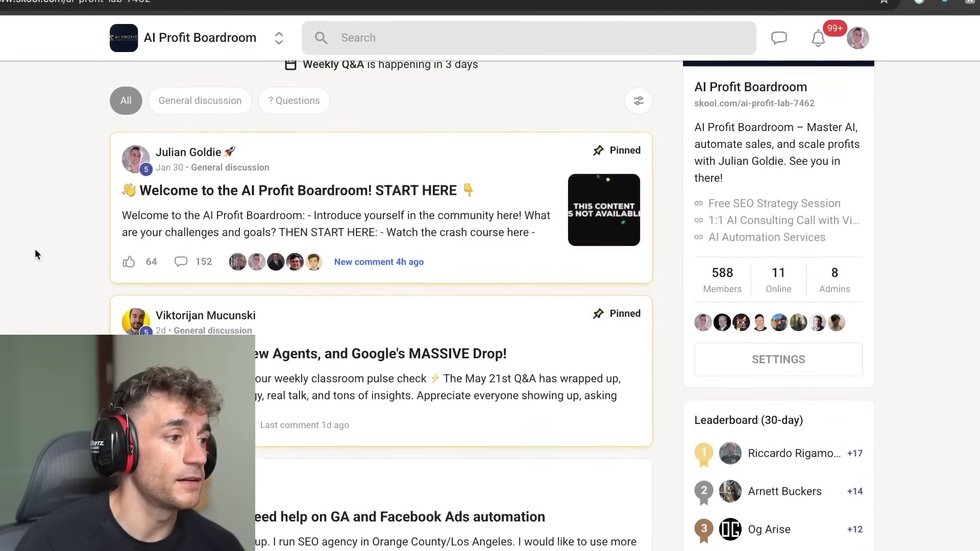
pyautogui.scroll(-5, 34, 254)
pyautogui.scroll(9, 25, 258)
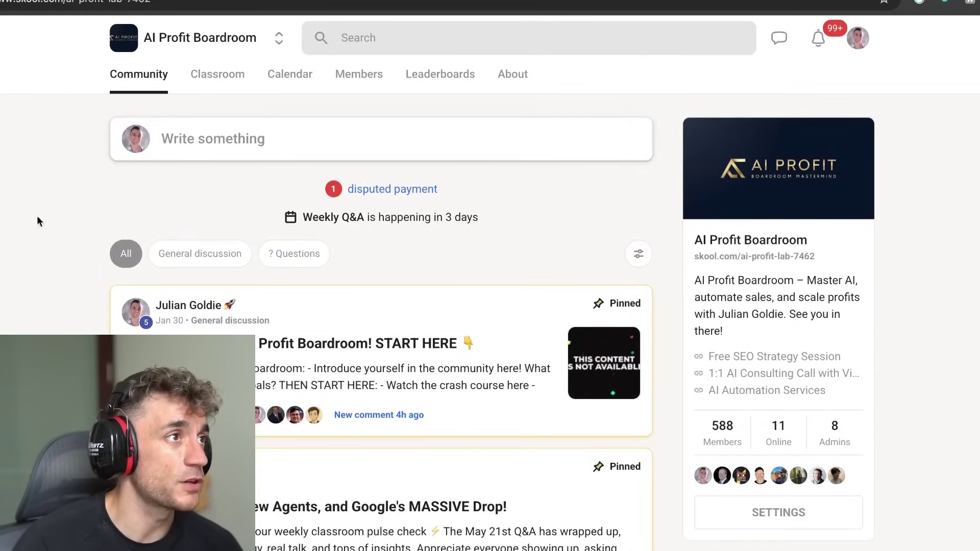